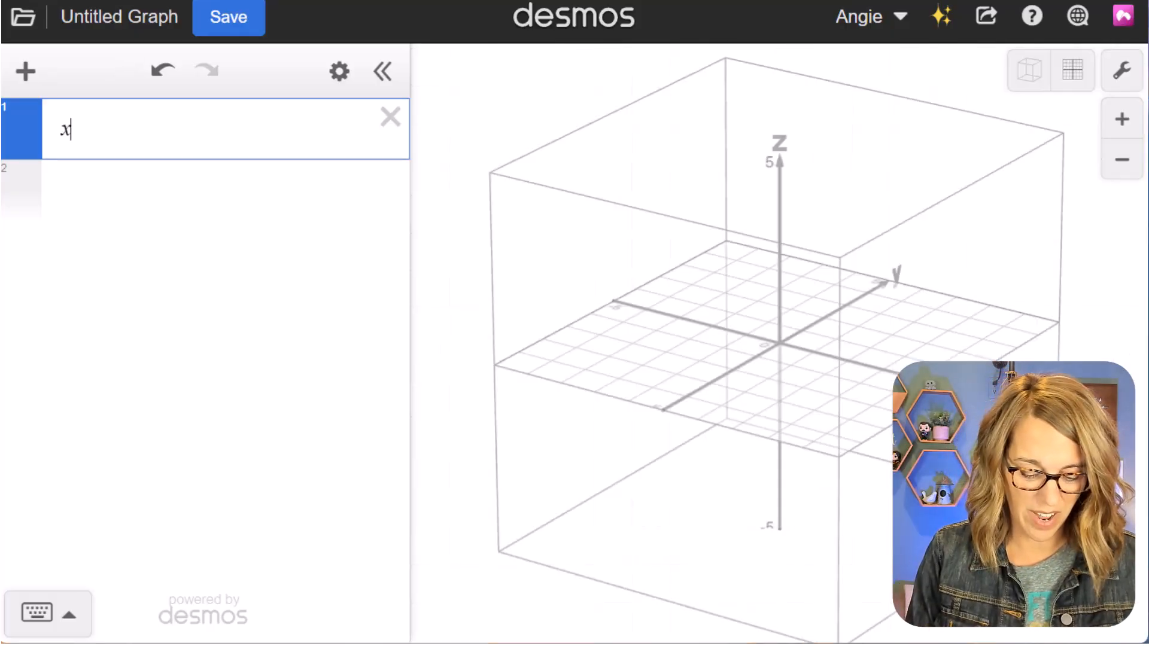
- Graph the inequality x^2 + y^2 ≤ 4 in the first expression and extend it to 3D
text(^2+y)
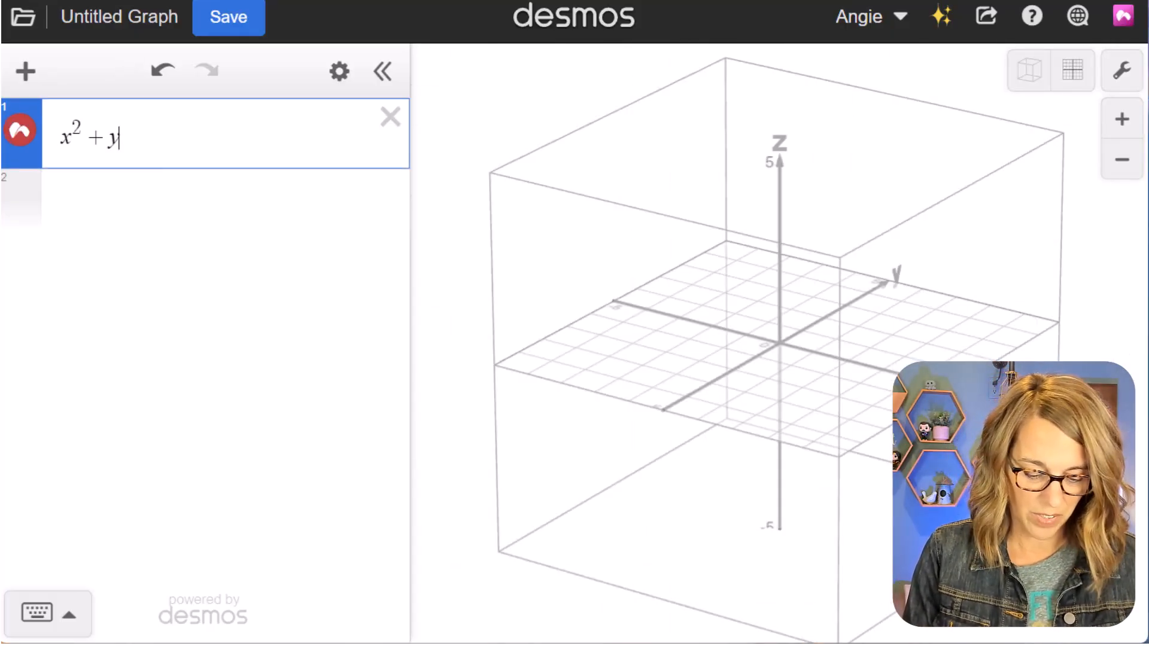
text(^2)
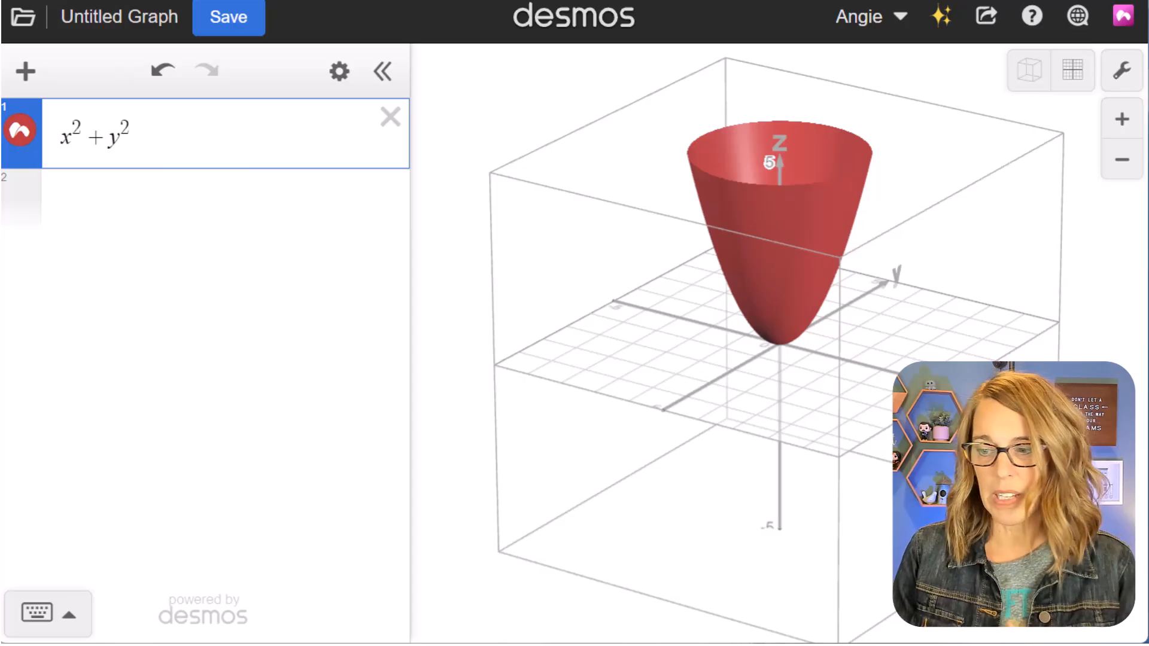
text(<)
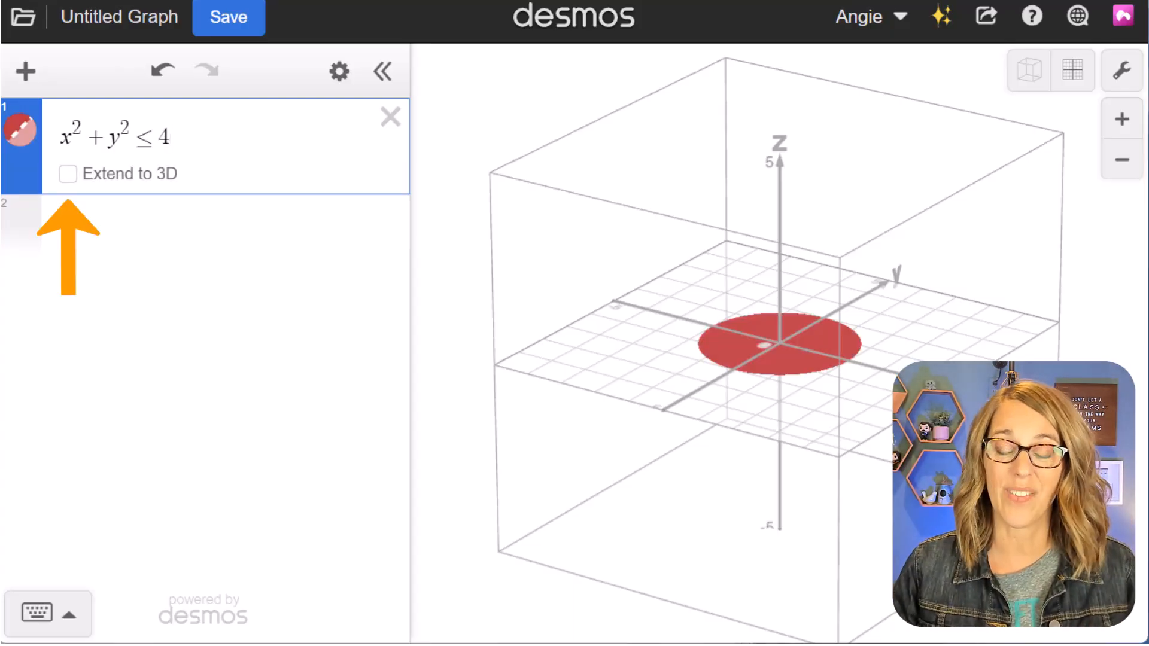
click(68, 173)
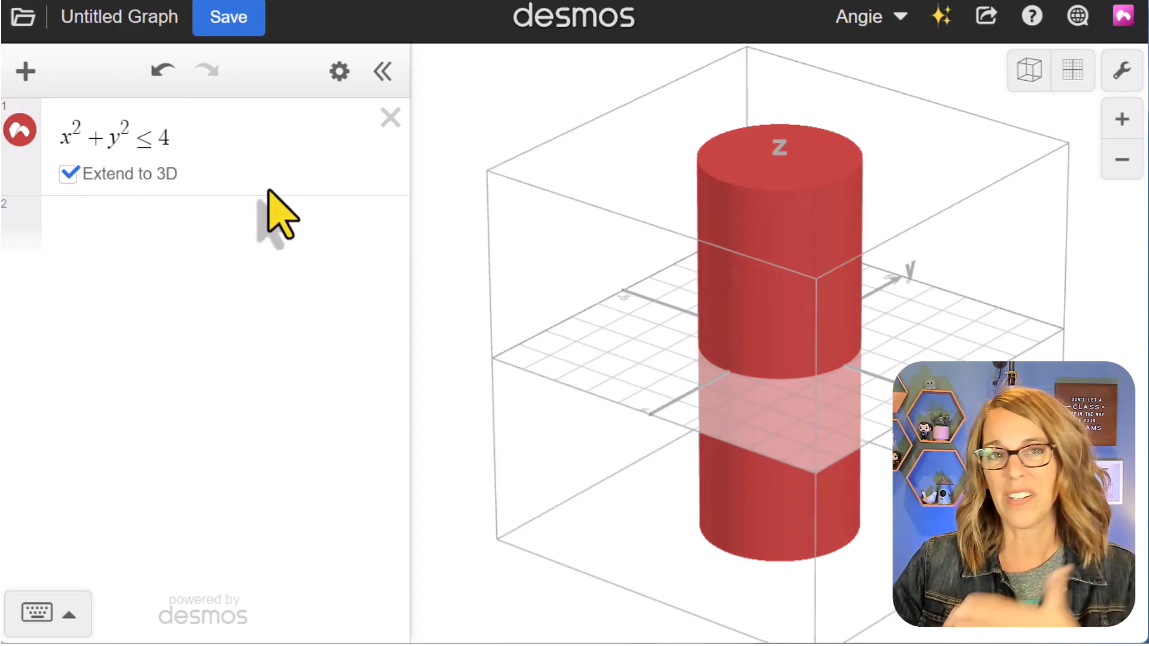
- Restrict the cylinder's height by adding the condition {0 < z < 5} to its inequality
click(200, 144)
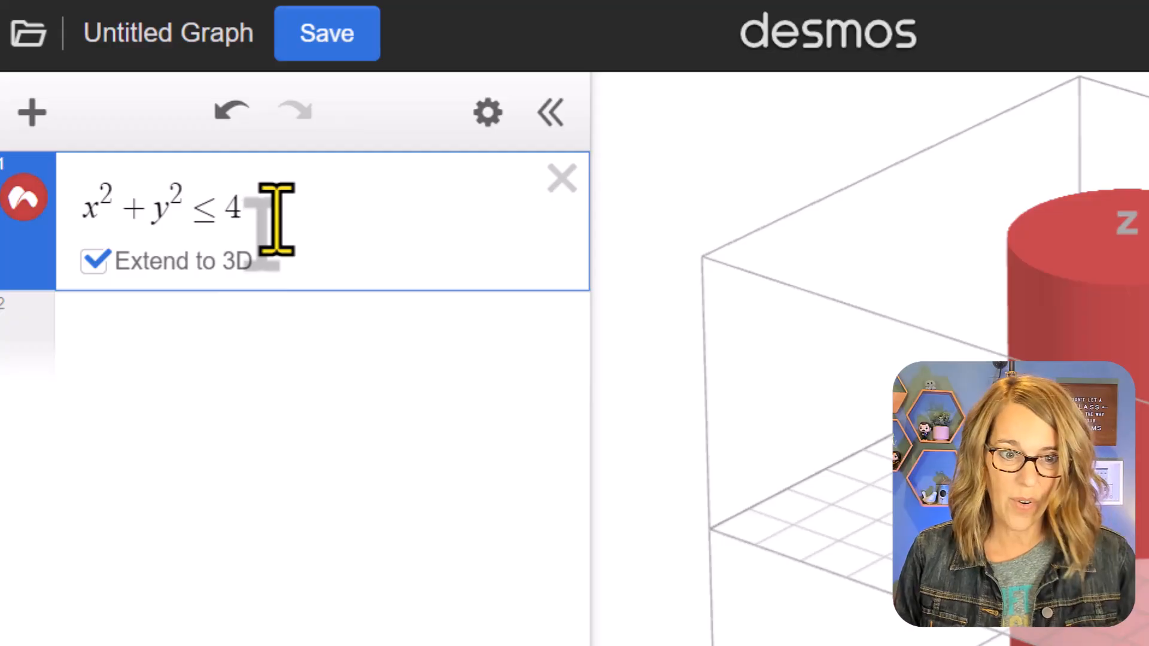
text({)
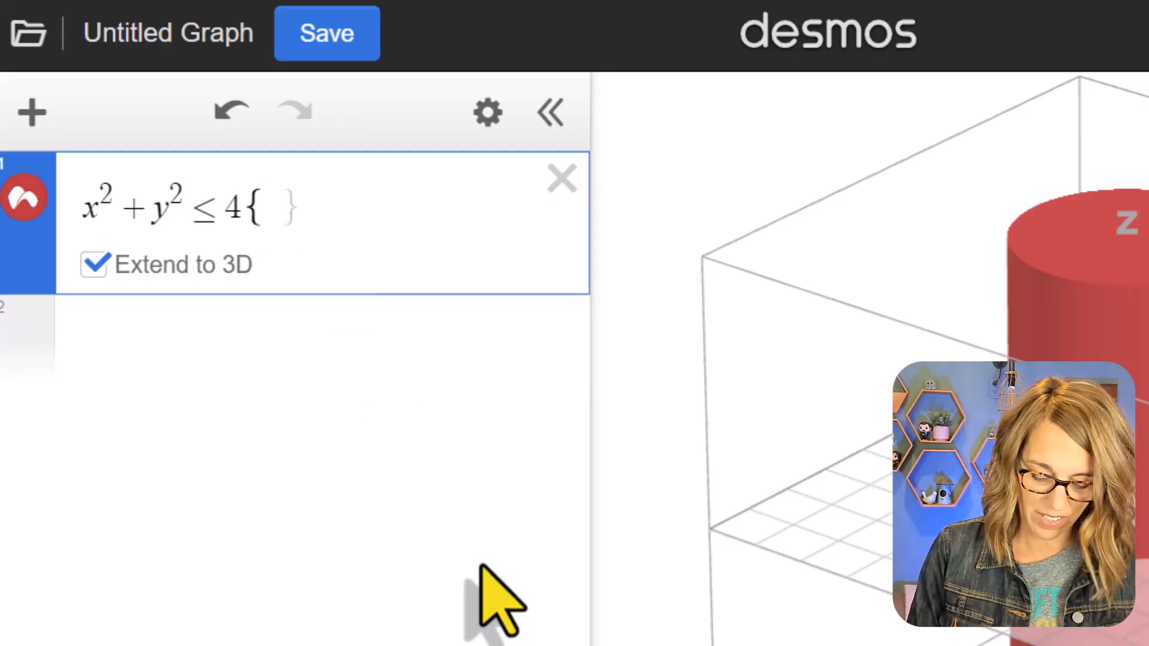
text(0 < z < 5)
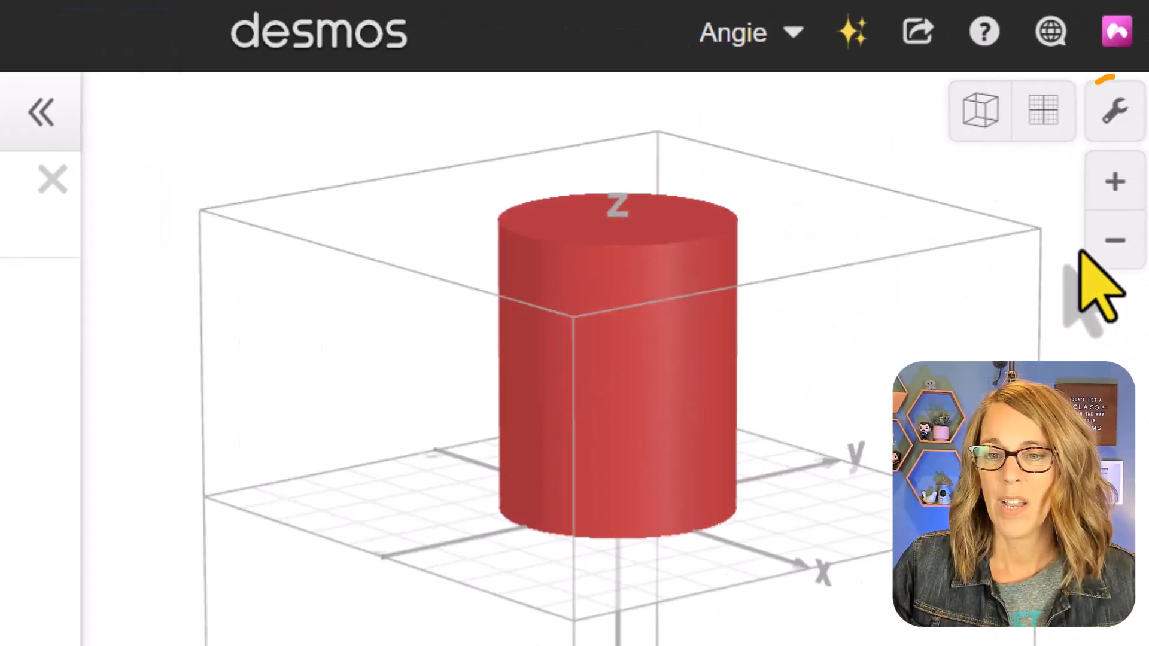
- Set the z-axis bounds to −2 and 6 and hide the XY plane grid
click(1113, 111)
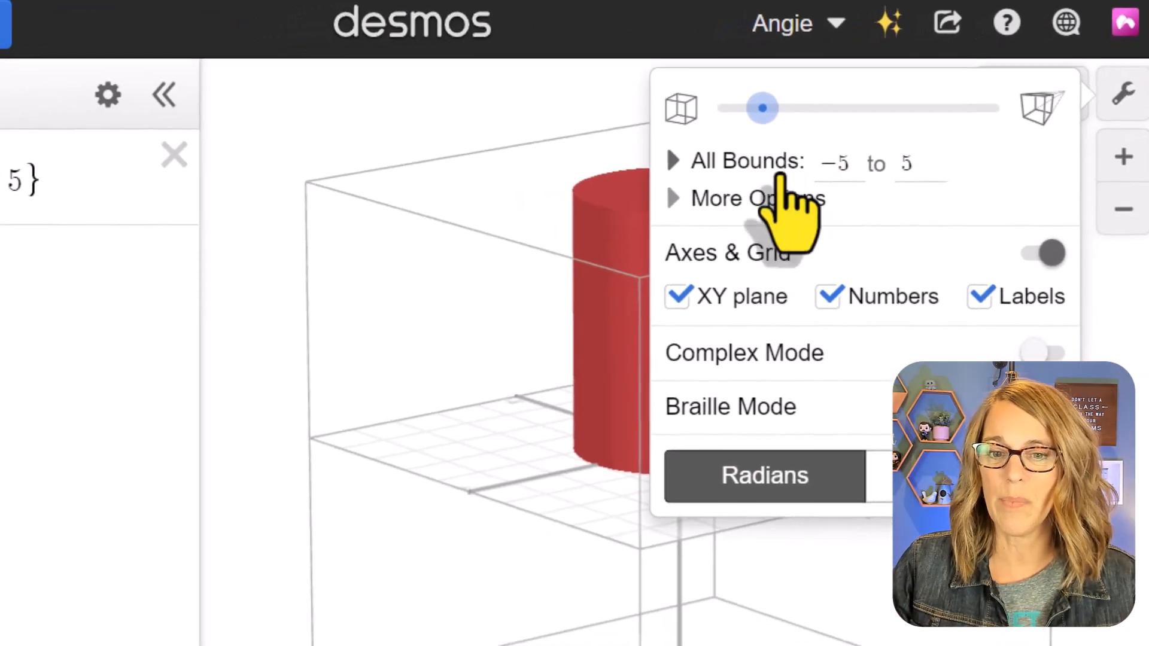
click(681, 159)
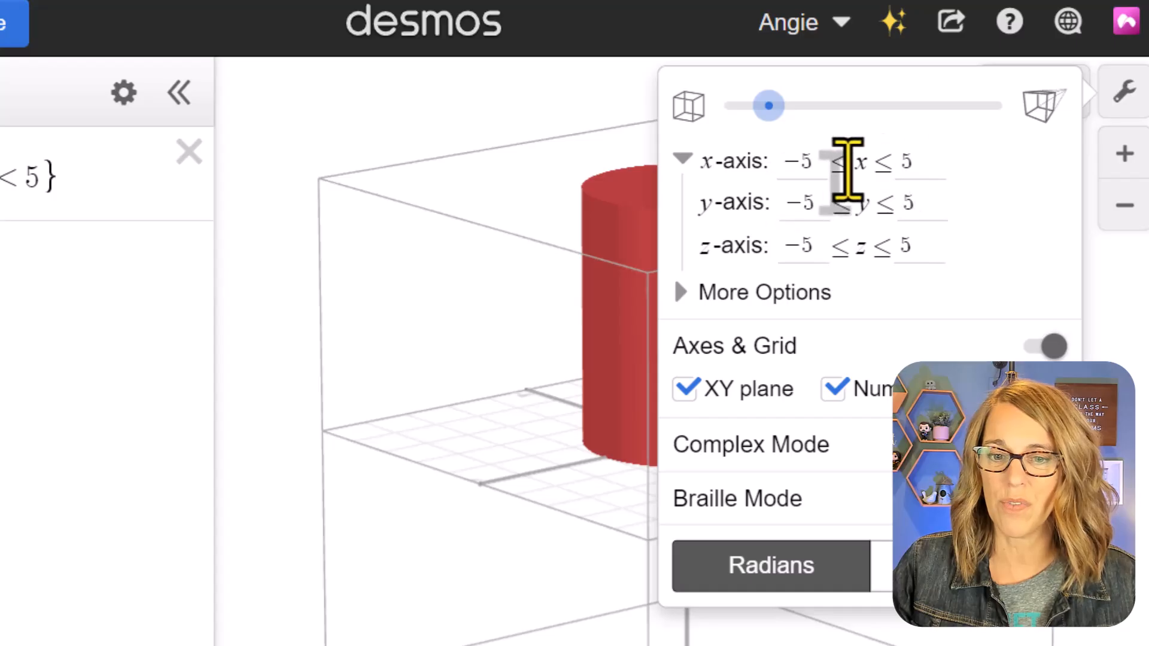
click(817, 249)
drag(817, 248, 789, 249)
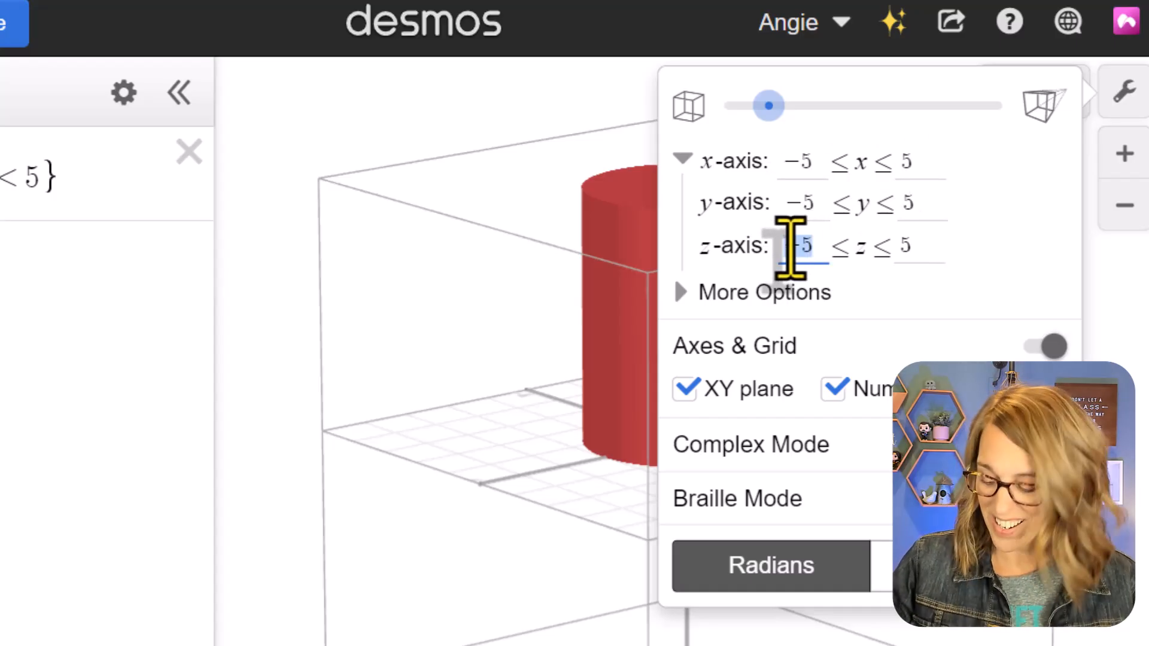
text(-2)
key(Tab)
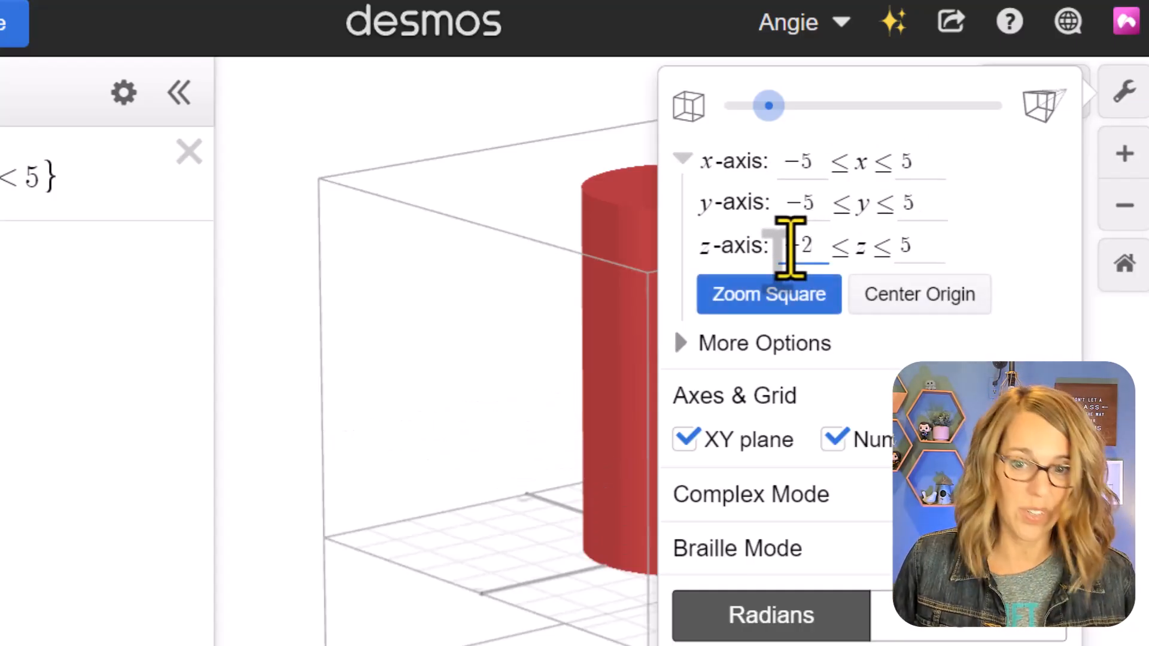
text(6)
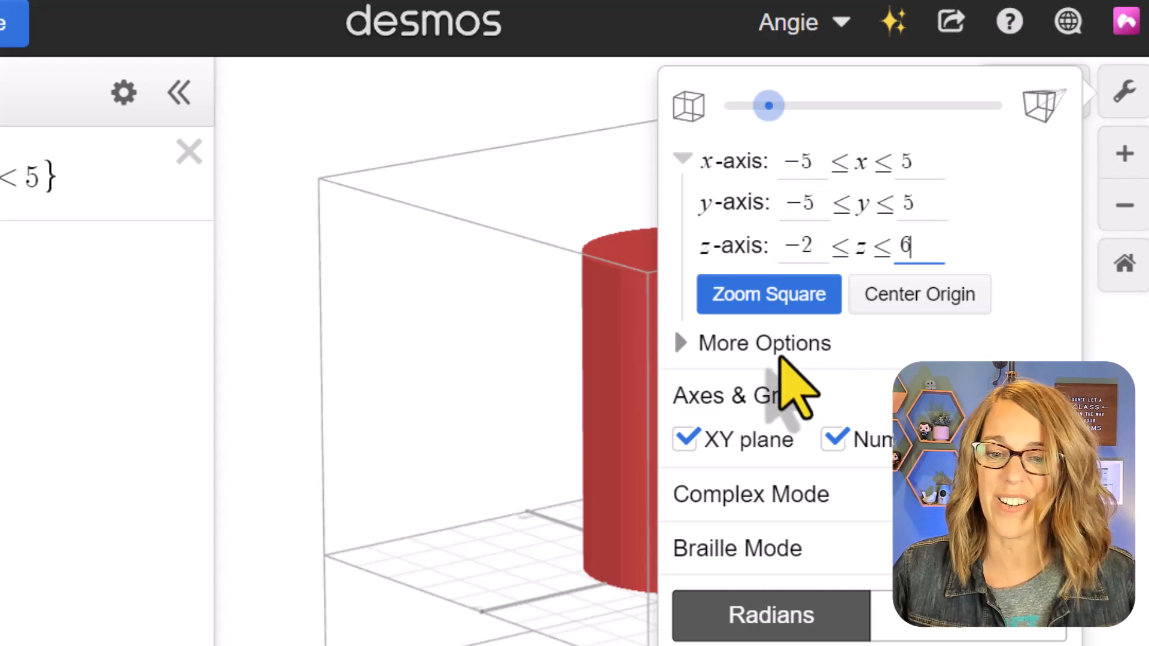
click(672, 438)
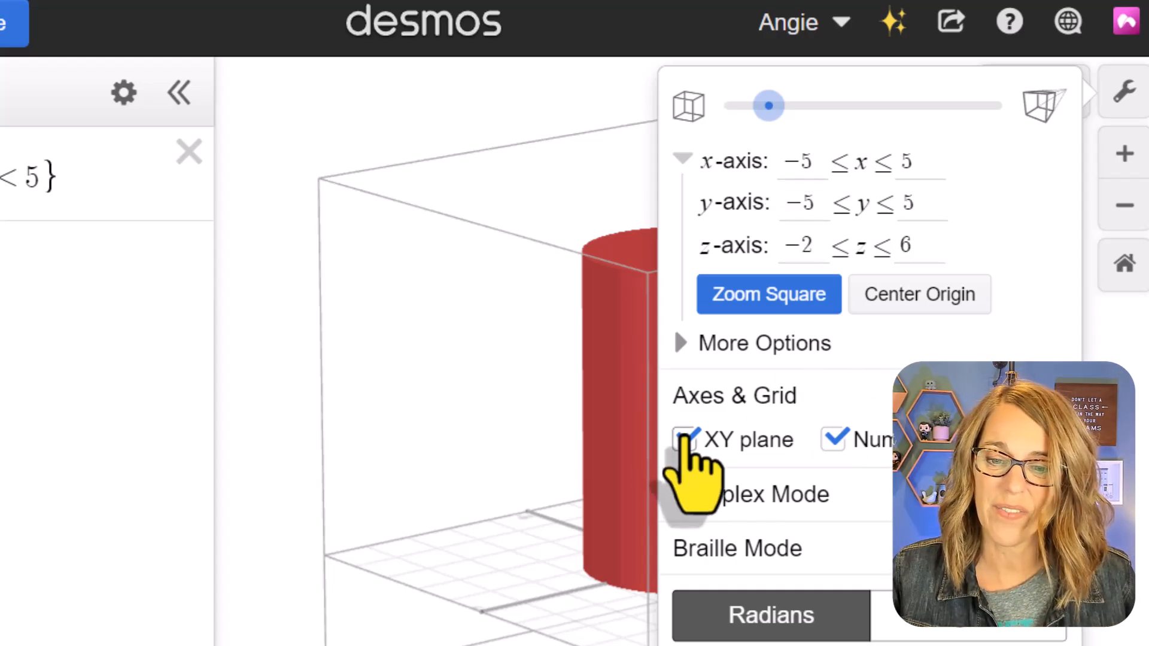
click(251, 362)
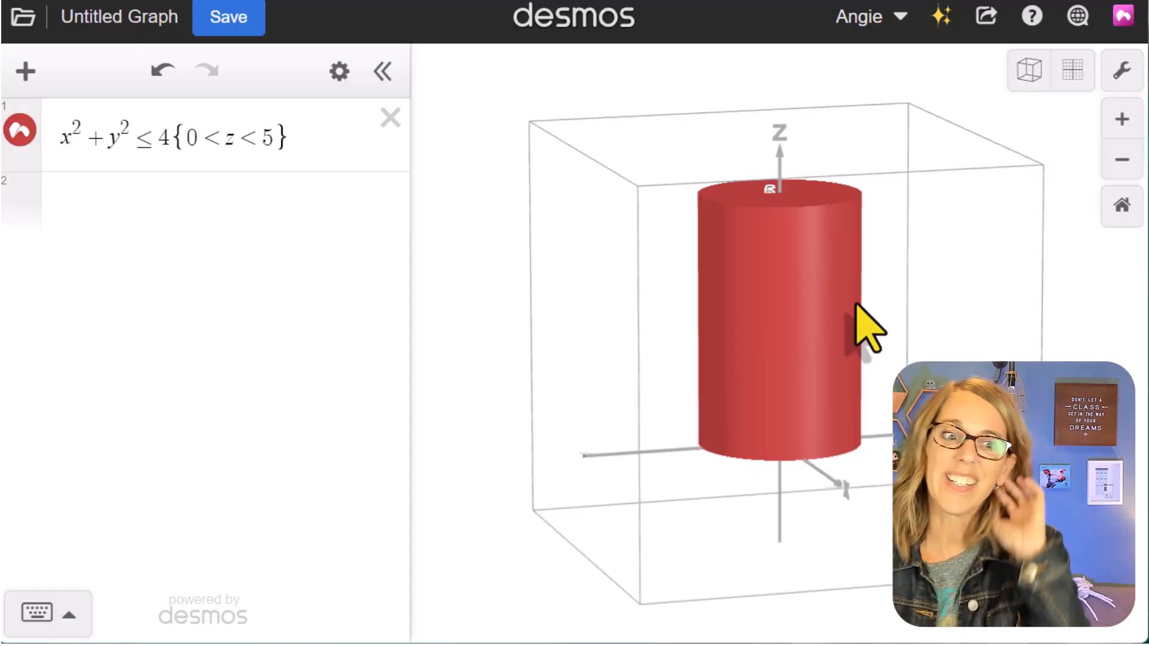
- Define a custom colour C_1 = hsv(30,1,1) in a new expression below the cylinder's inequality
click(126, 199)
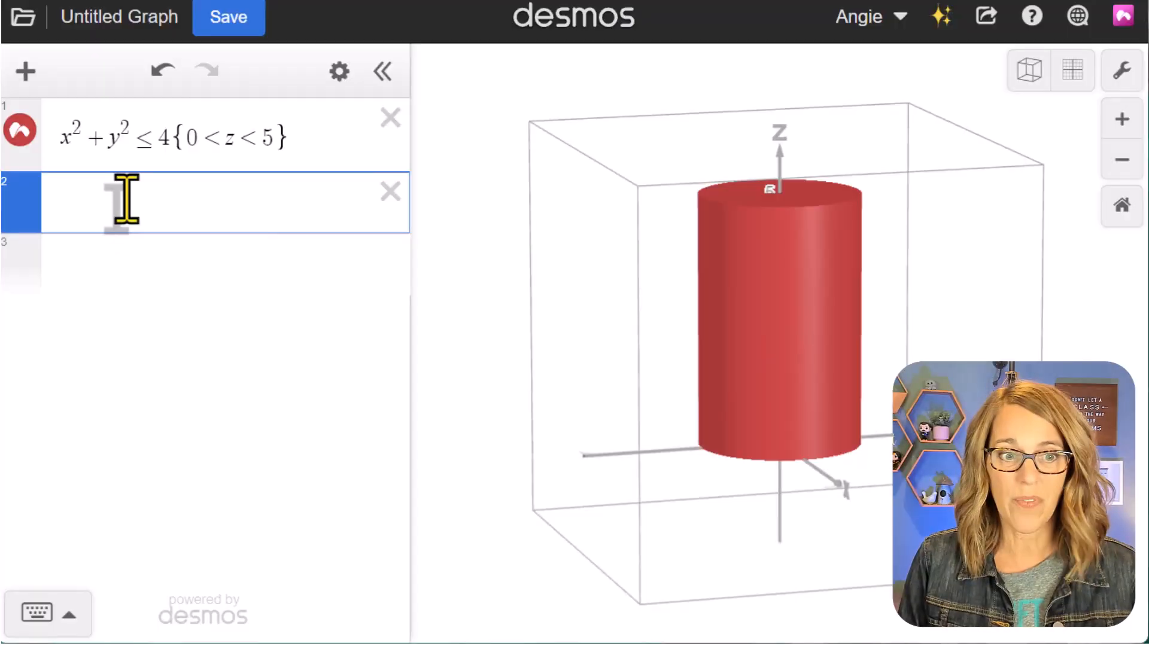
text(C_)
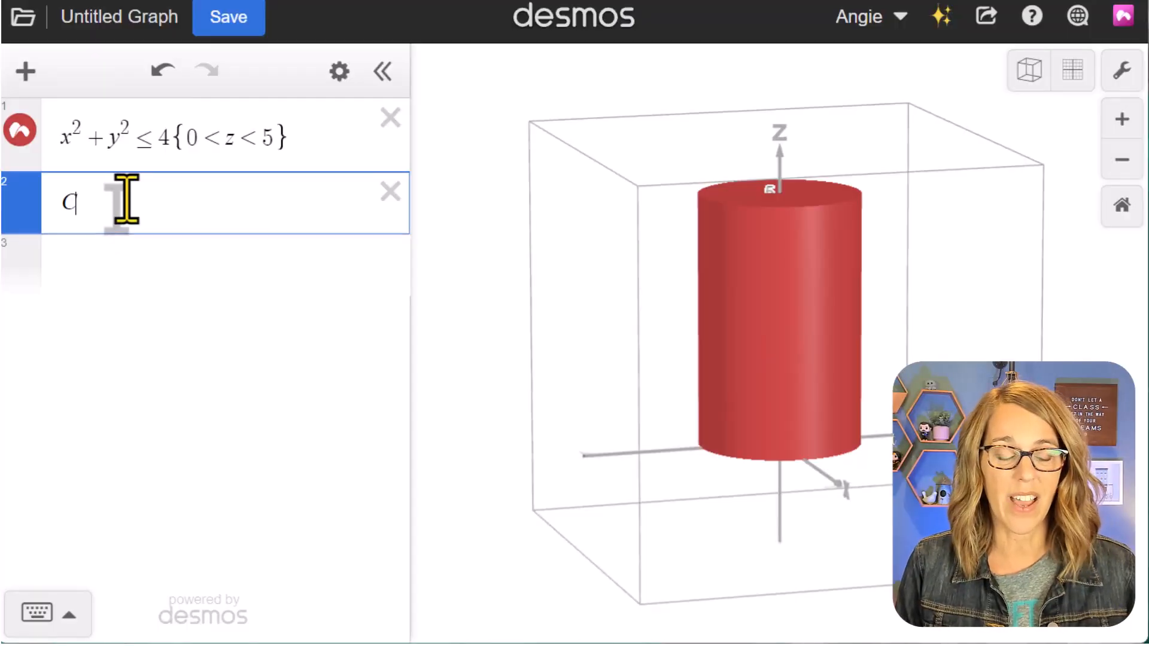
text(1=)
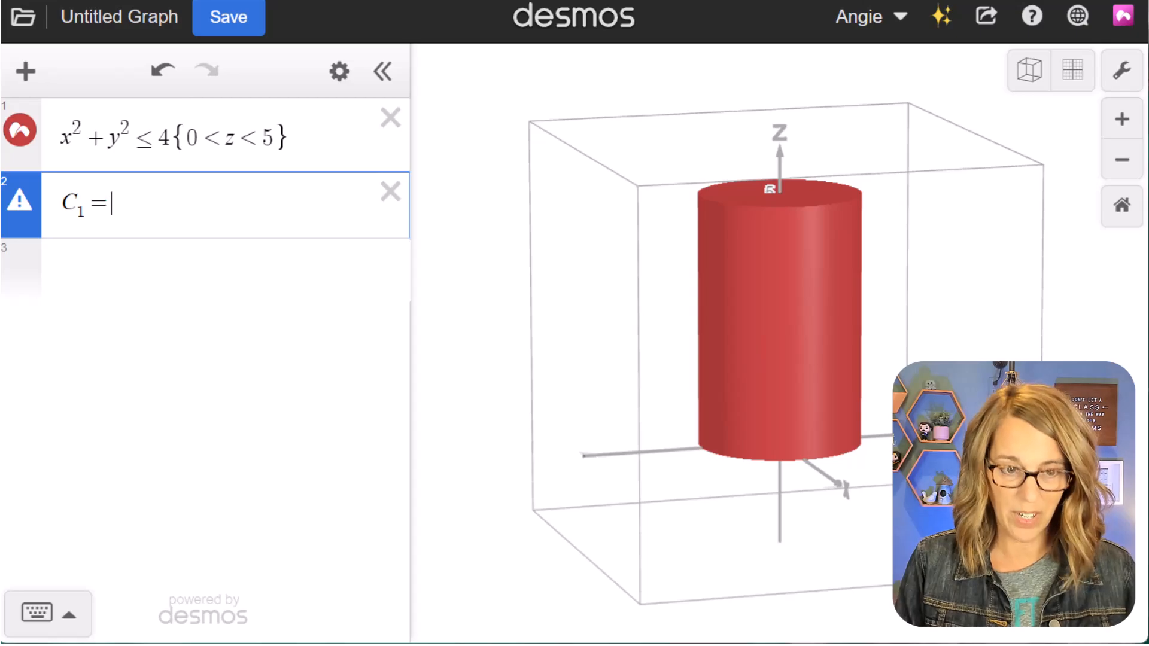
text(hsv()
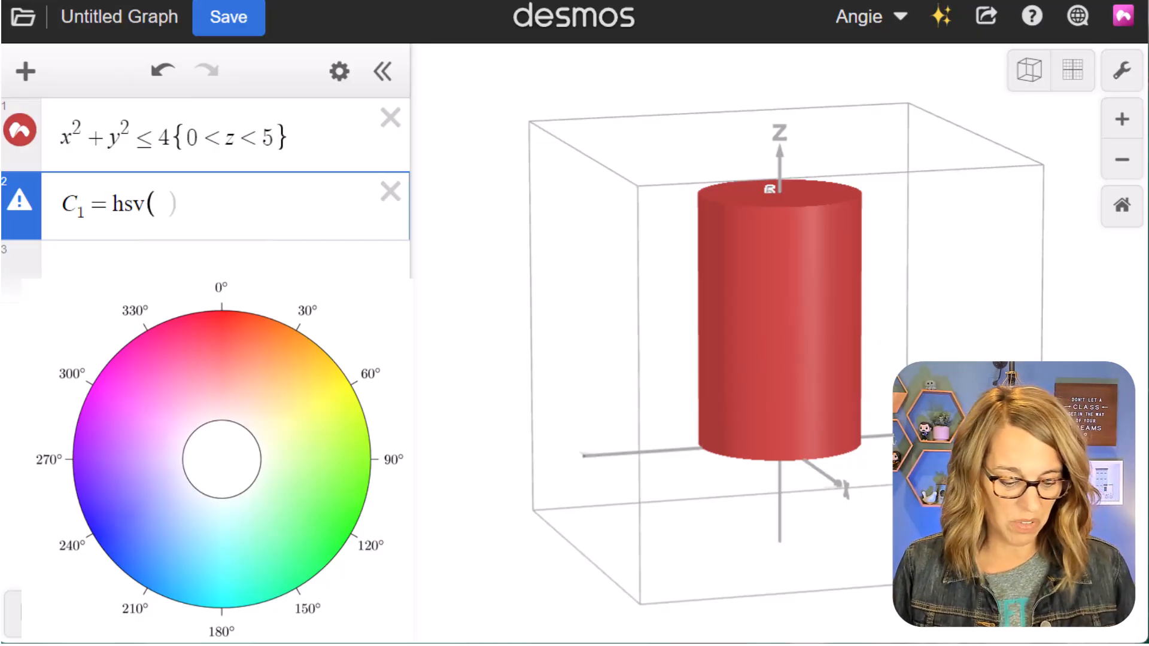
text(30,1,)
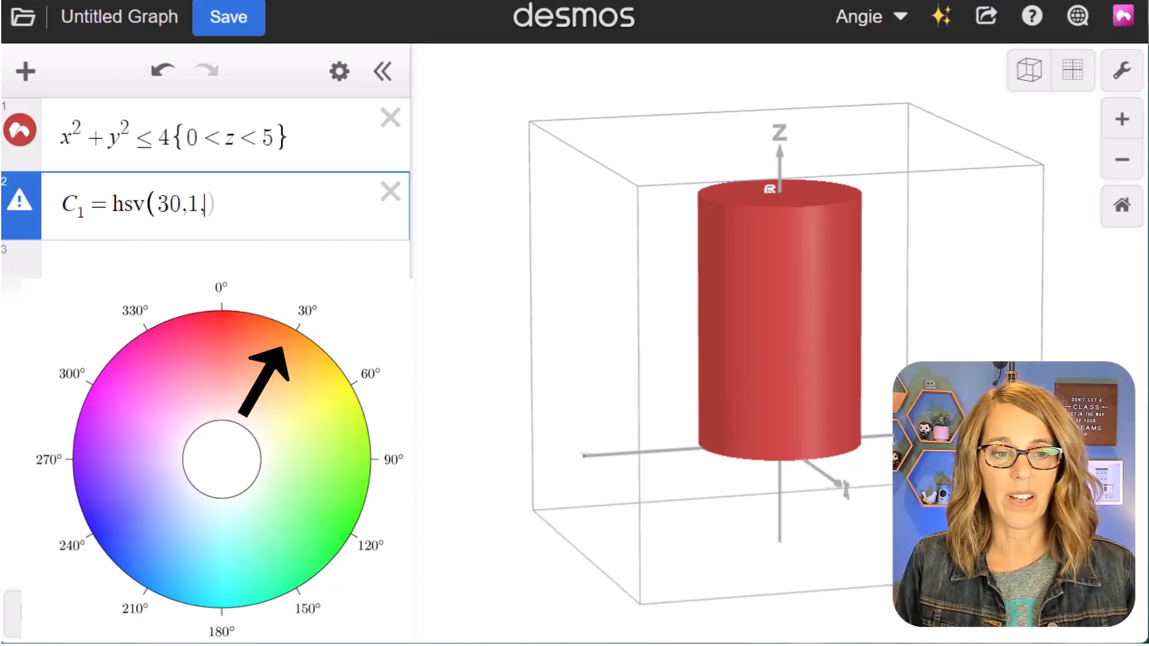
text(1)
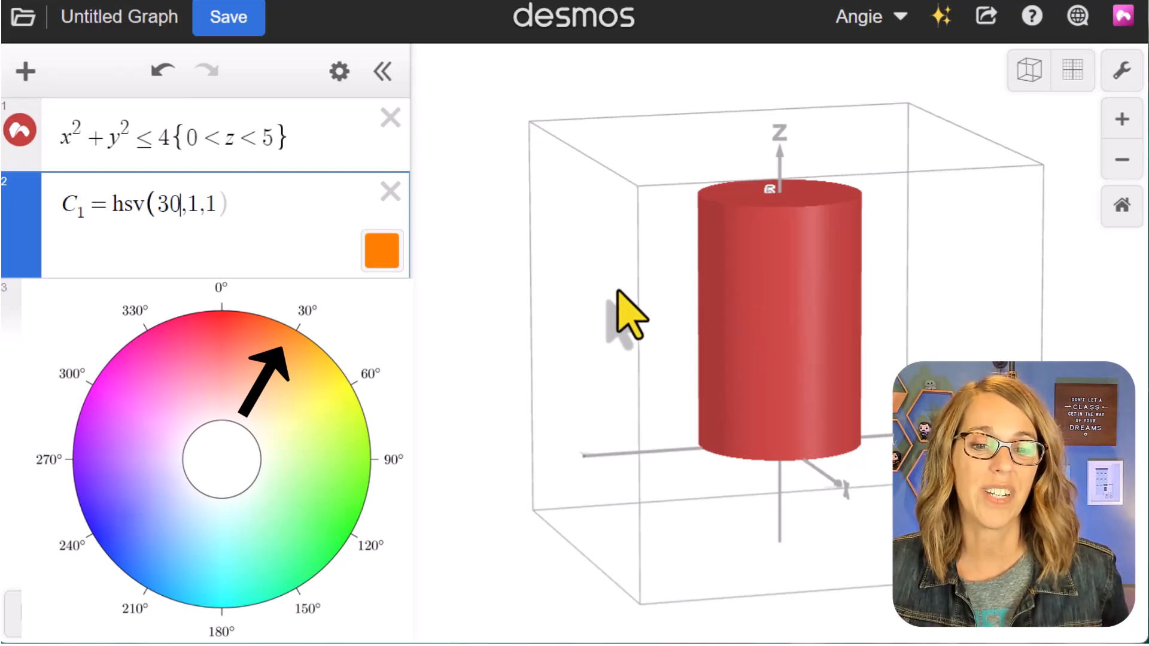
- Change the hue of C_1 to 30z and apply this custom colour to the cylinder's surface
text(z)
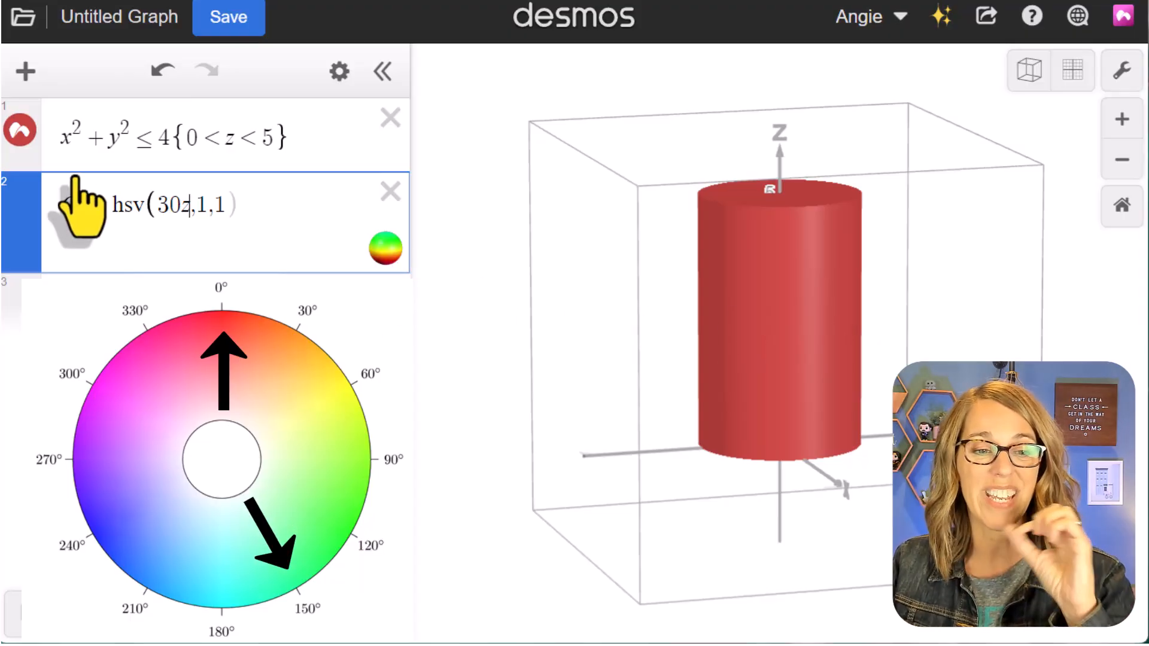
click(20, 131)
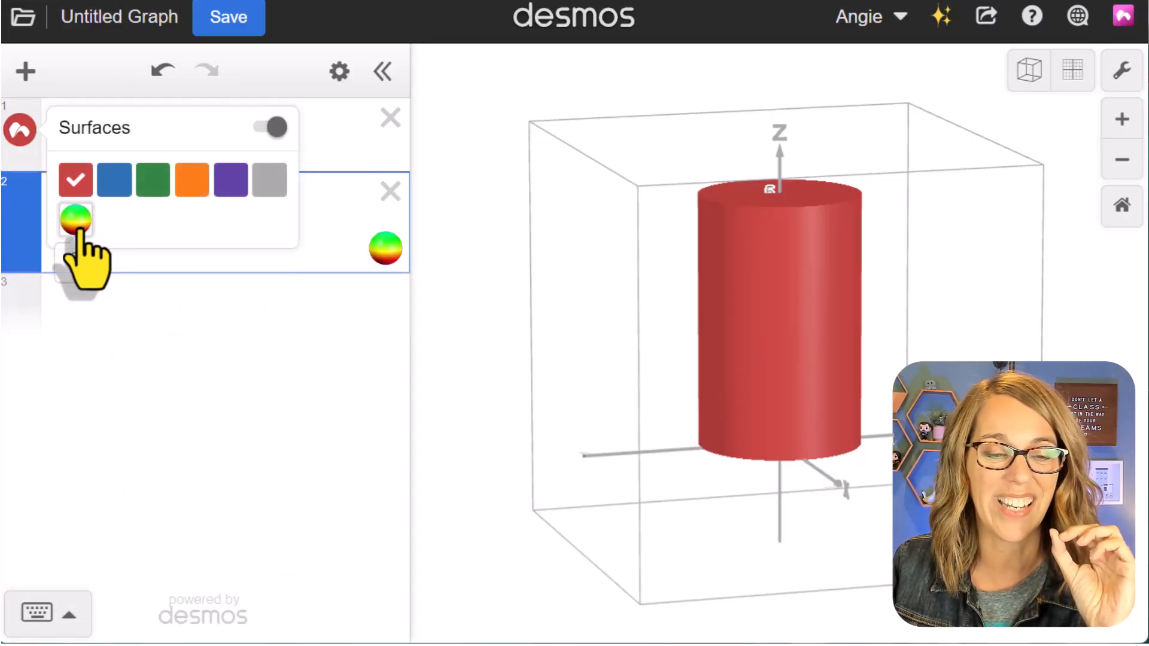
click(78, 222)
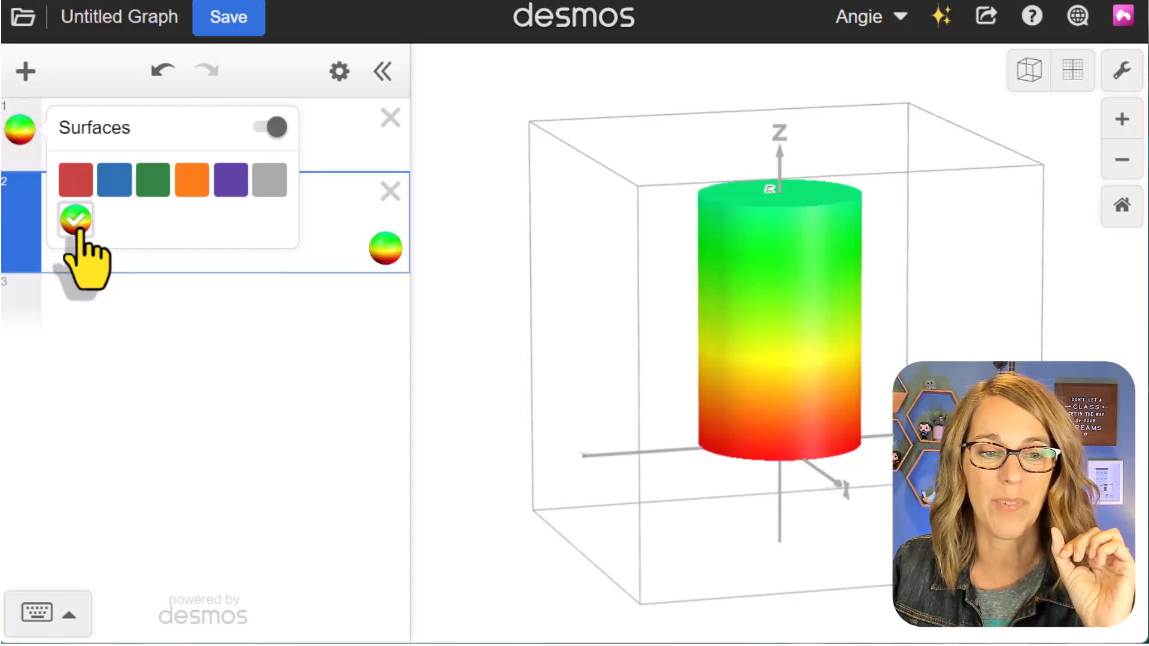
click(290, 398)
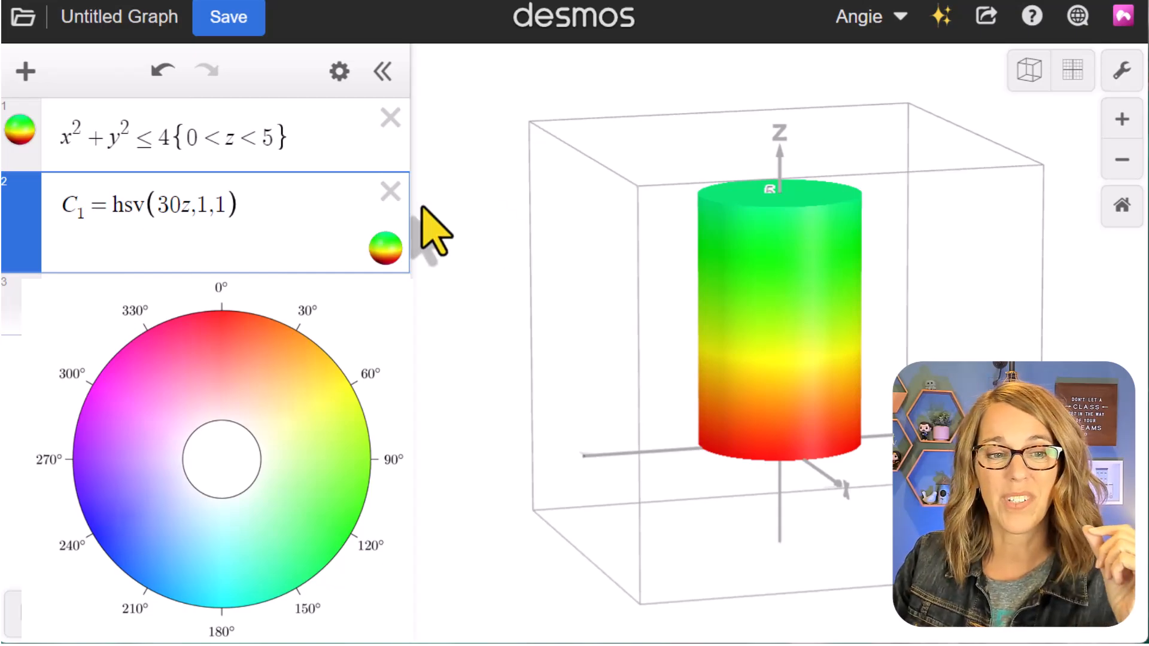
- Shift the gradient's starting hue by changing the first hsv value of C_1 to 180 + 30z
click(158, 204)
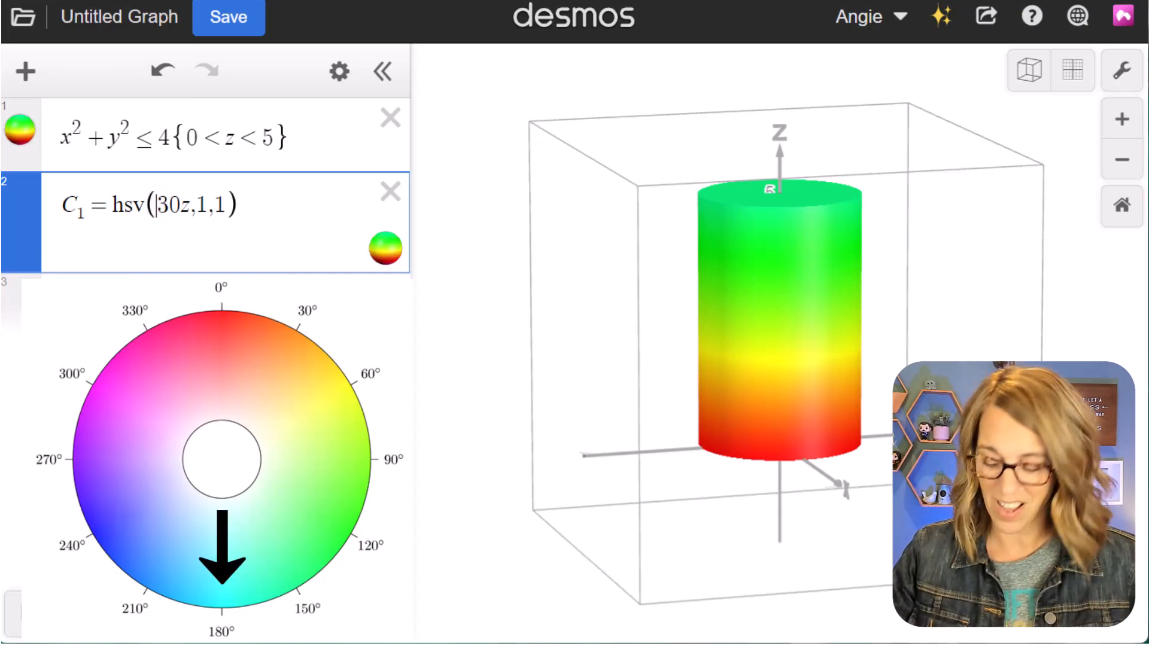
text(180 )
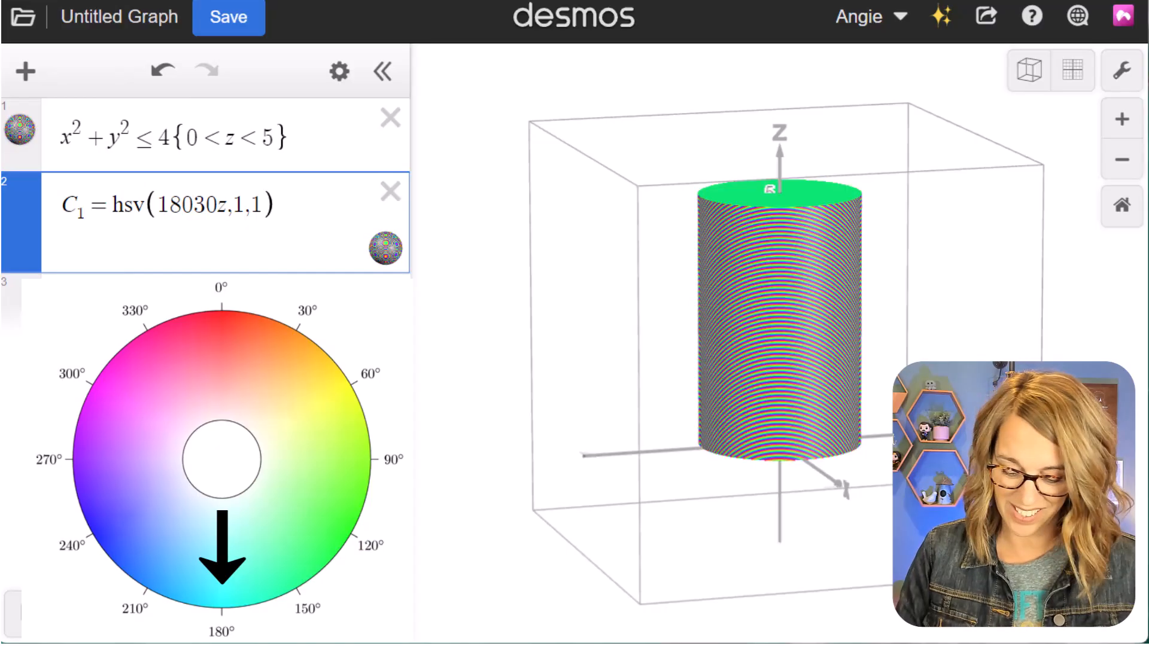
text(+)
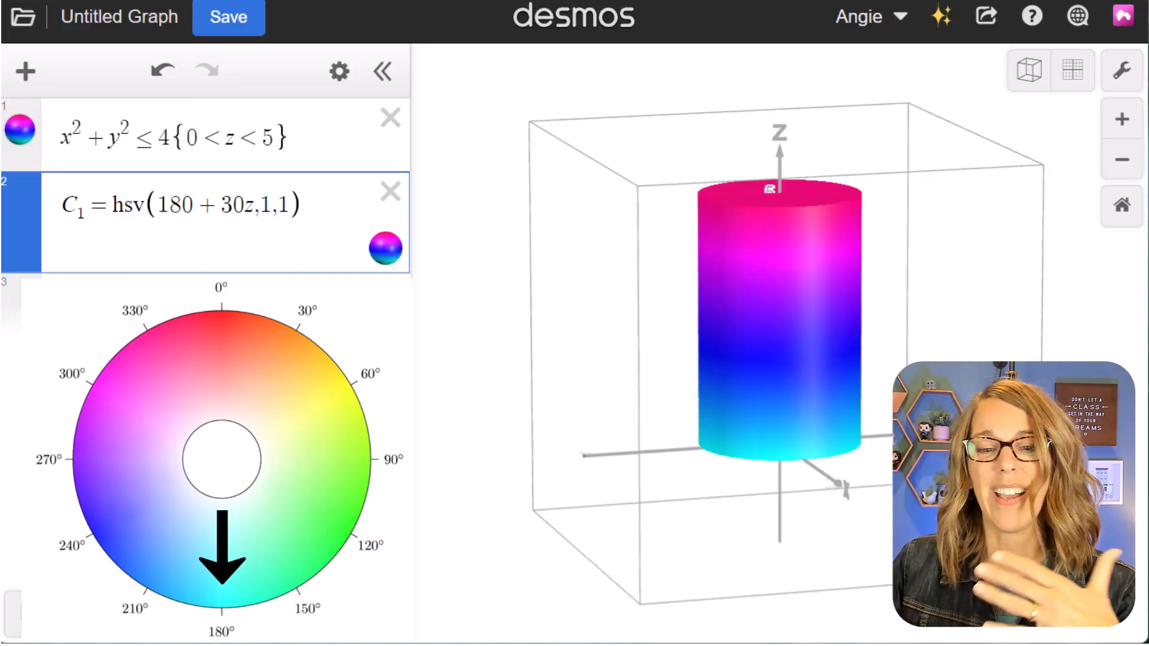
drag(880, 367, 838, 403)
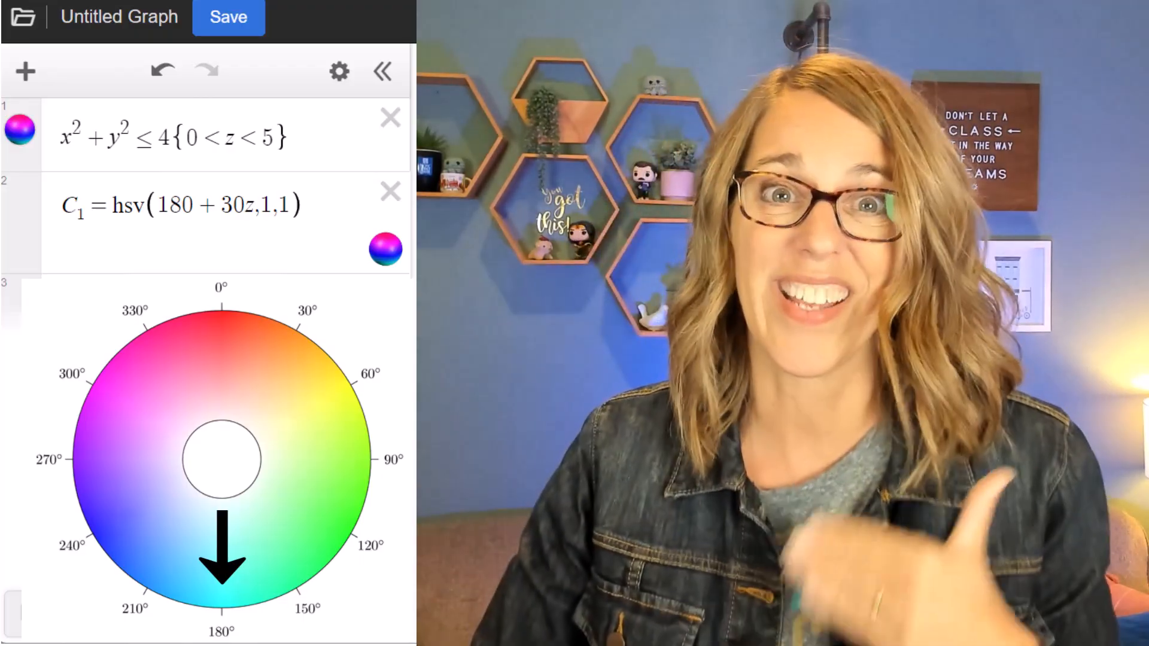
- Replace the colour and cylinder expressions with the surface z = 2*e^(-(x^2+y^2)/9) and restore the default graph bounds
click(390, 190)
click(390, 118)
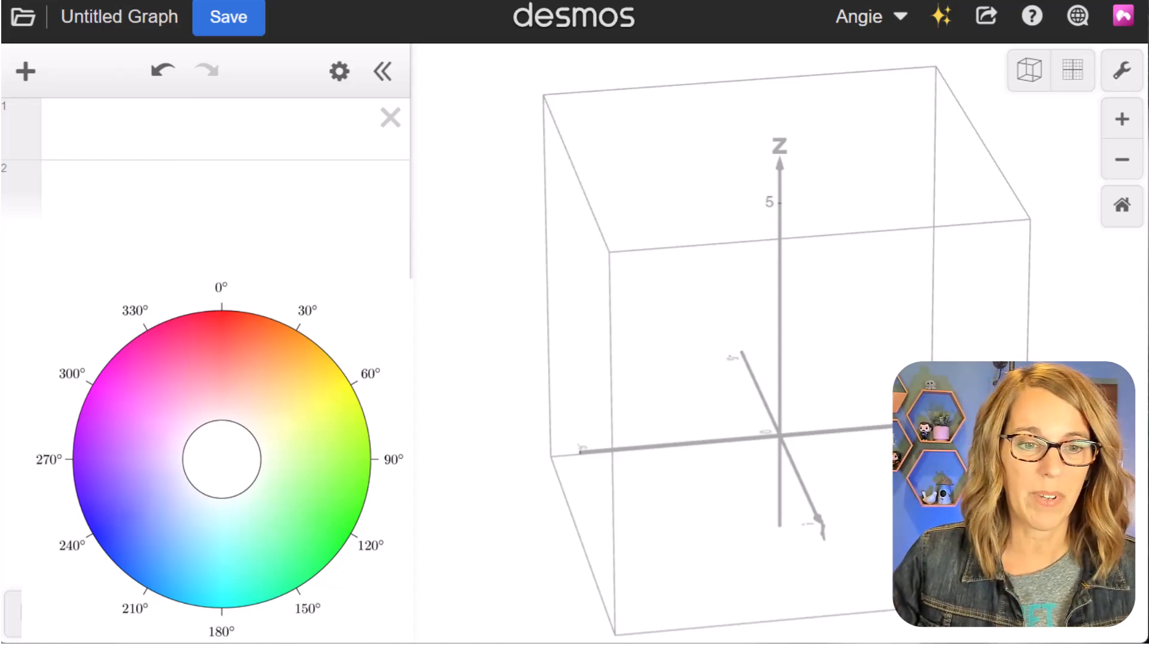
click(77, 138)
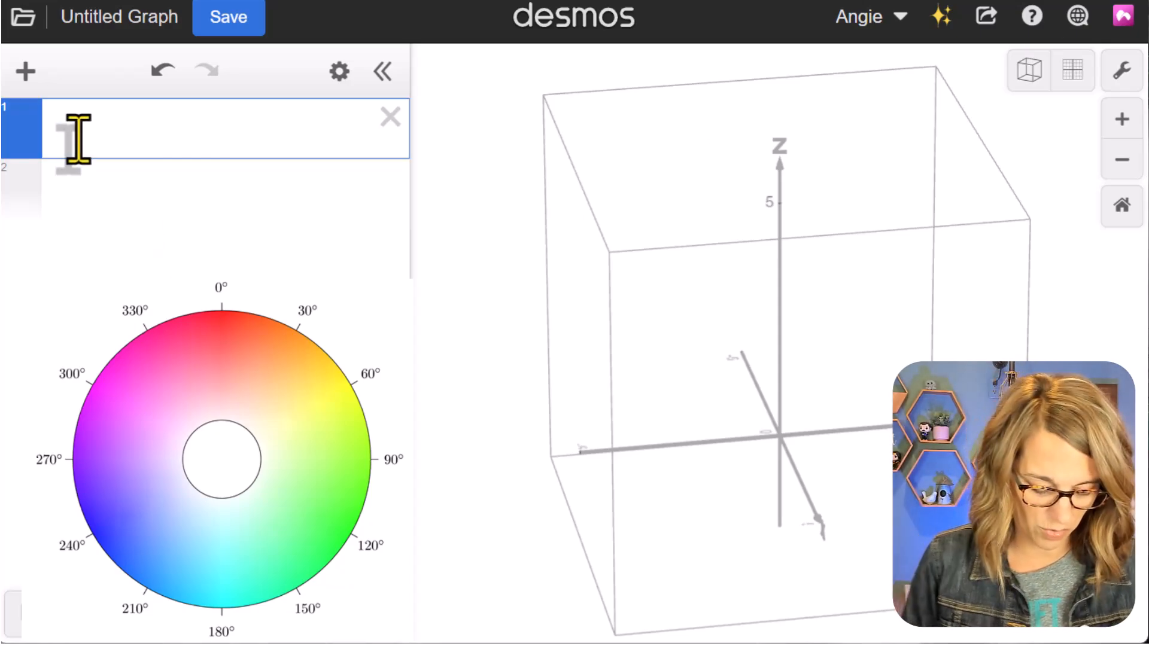
text(z=2*e^(-(x^2+y^2)/9))
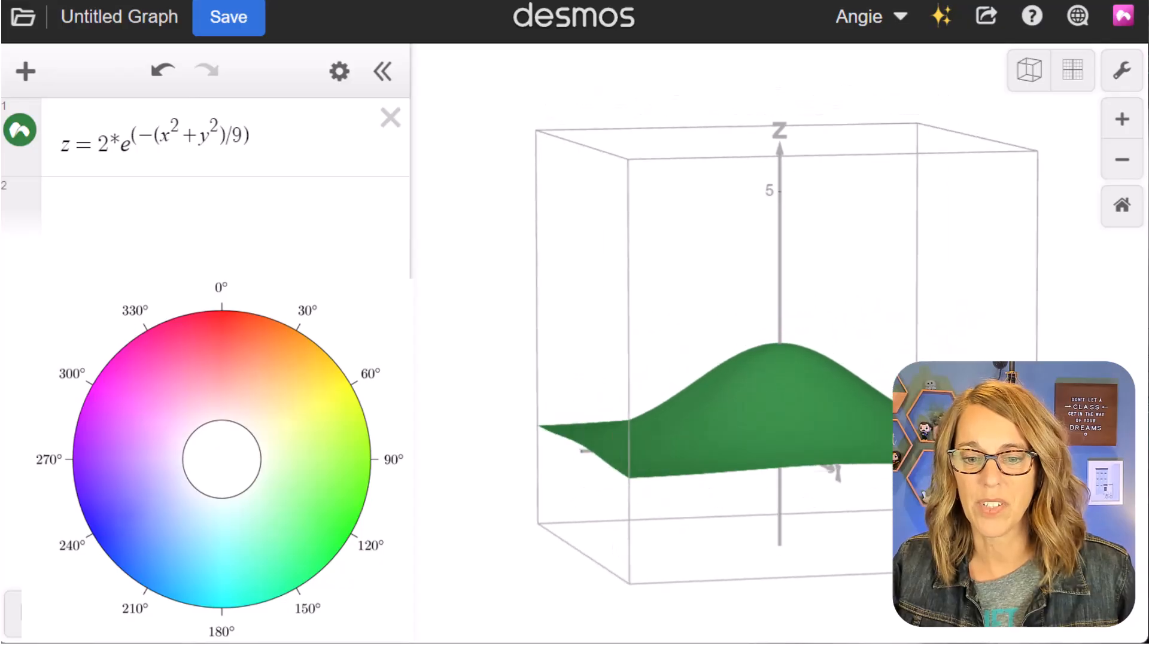
click(1122, 208)
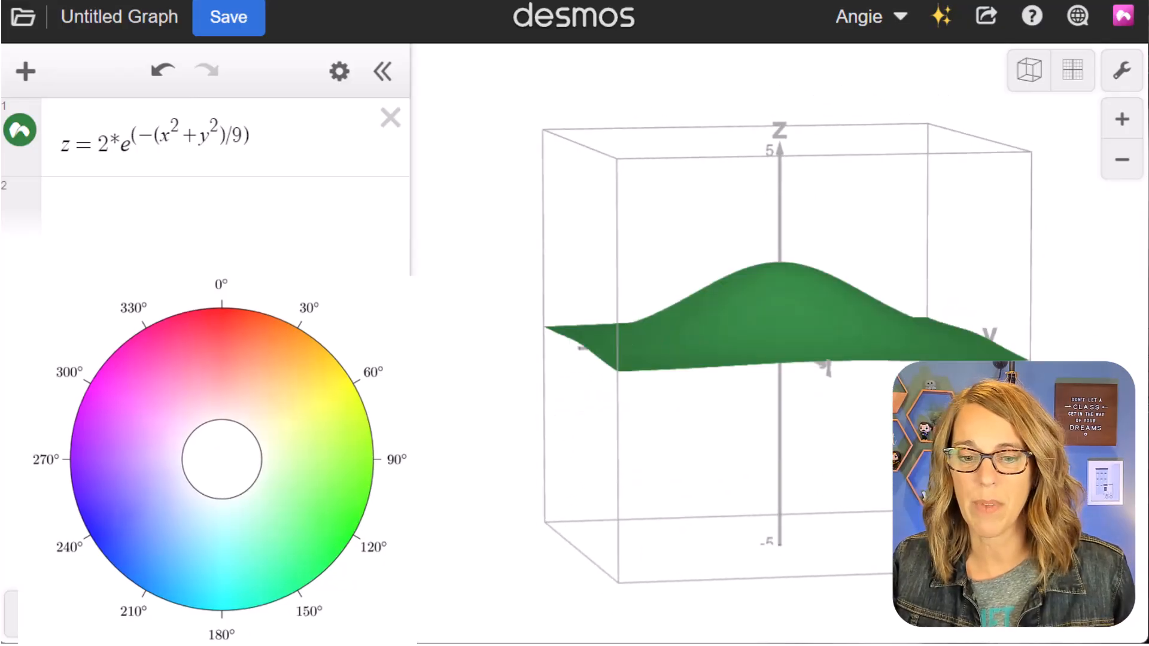
- Define a custom colour C_1 = hsv(125 + 25z,1,1) in a new expression below the bell-shaped surface
drag(868, 431, 812, 413)
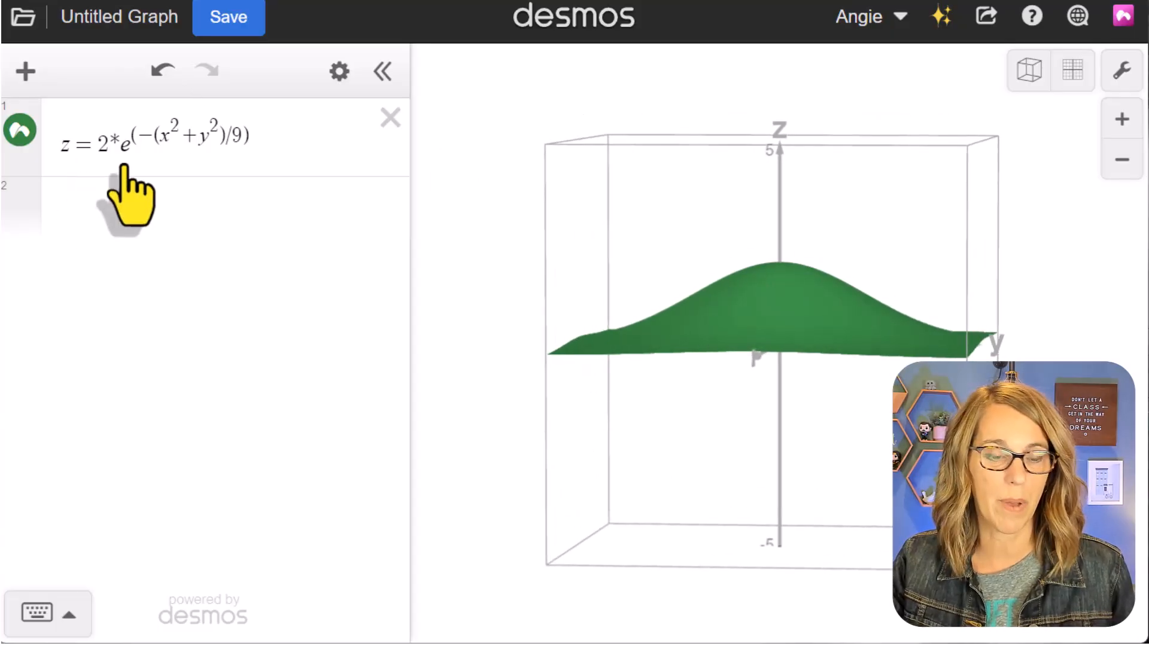
mouse_move(878, 474)
mouse_down()
mouse_move(871, 499)
mouse_move(887, 478)
mouse_up()
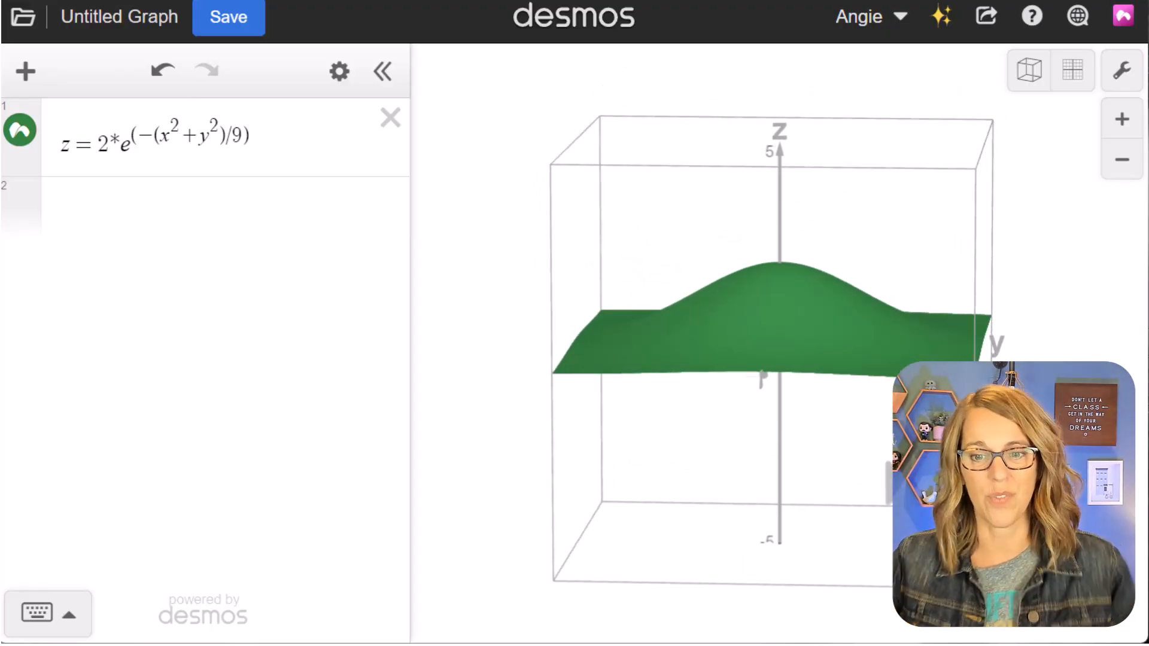
click(79, 210)
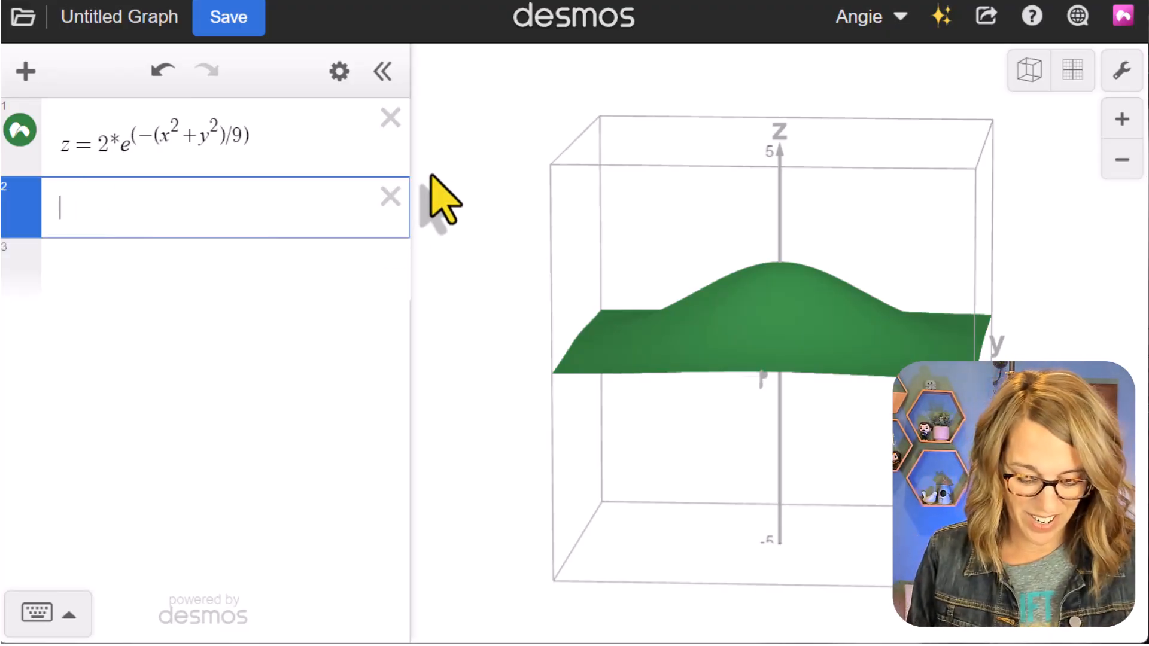
text(c)
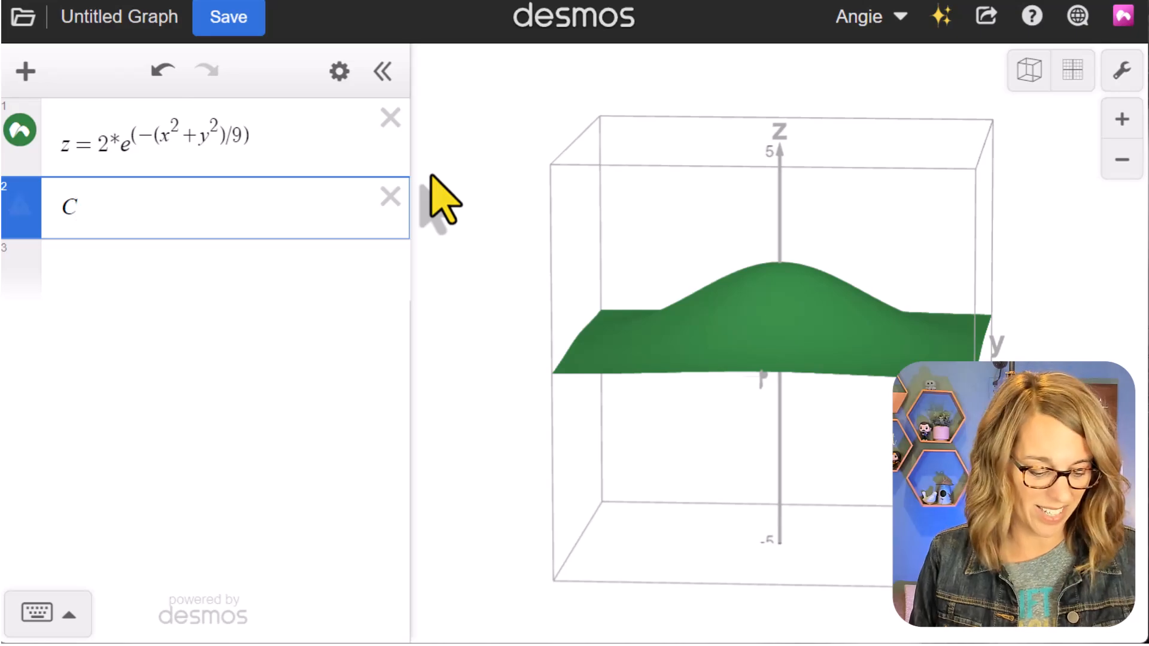
text(1 =)
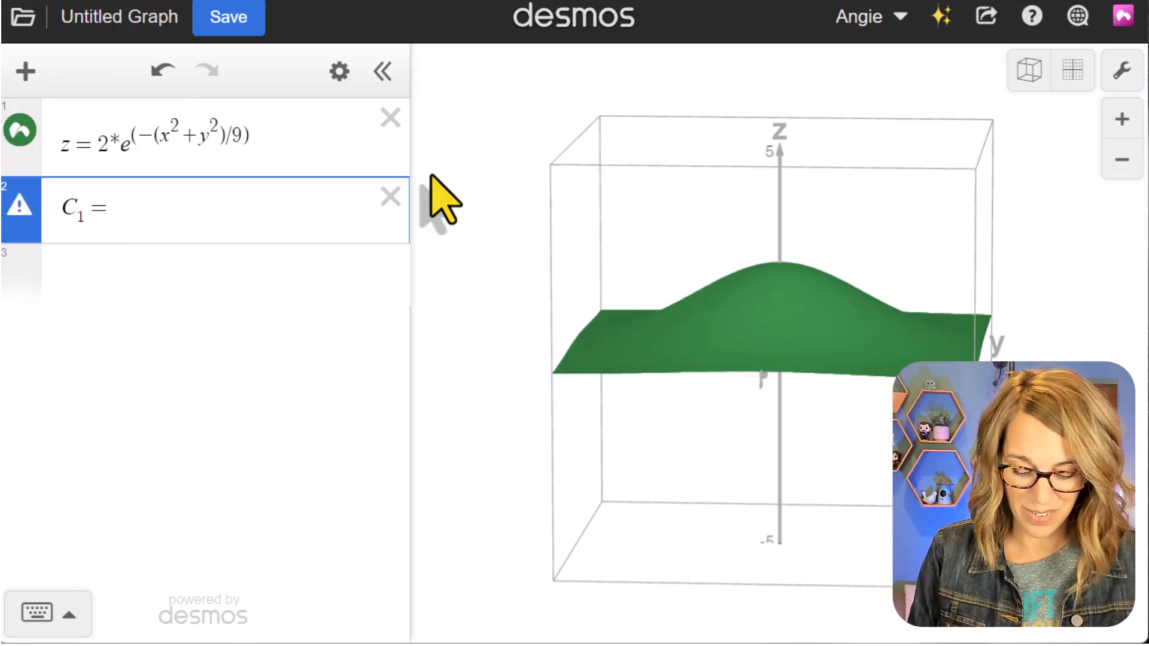
text(sv)
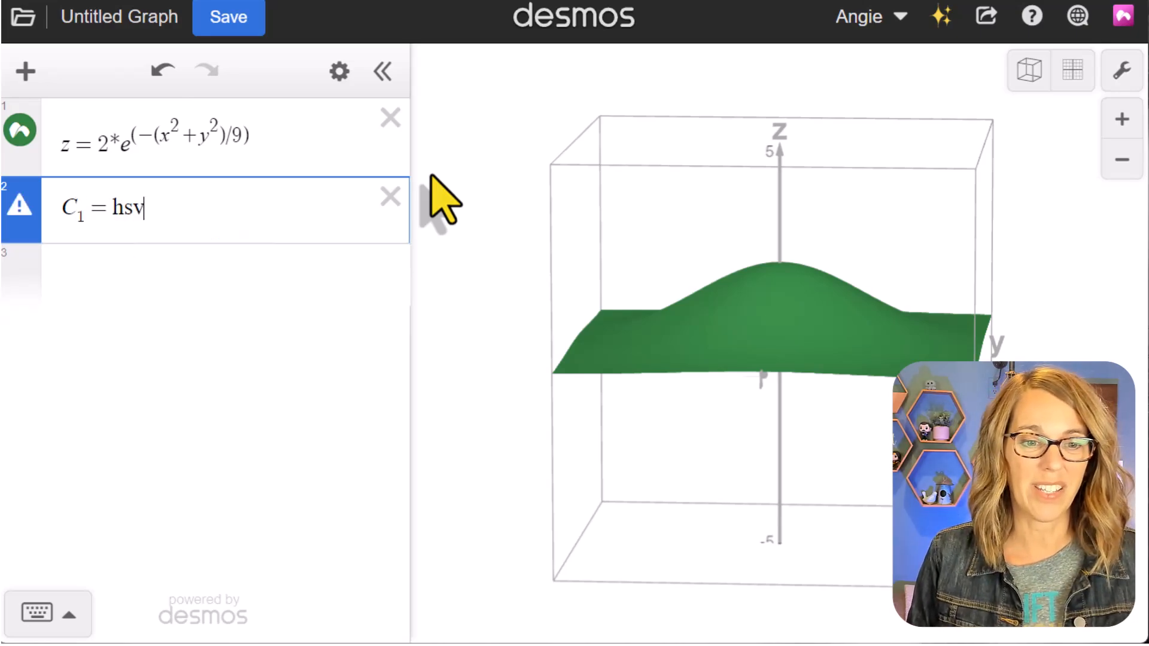
text(()
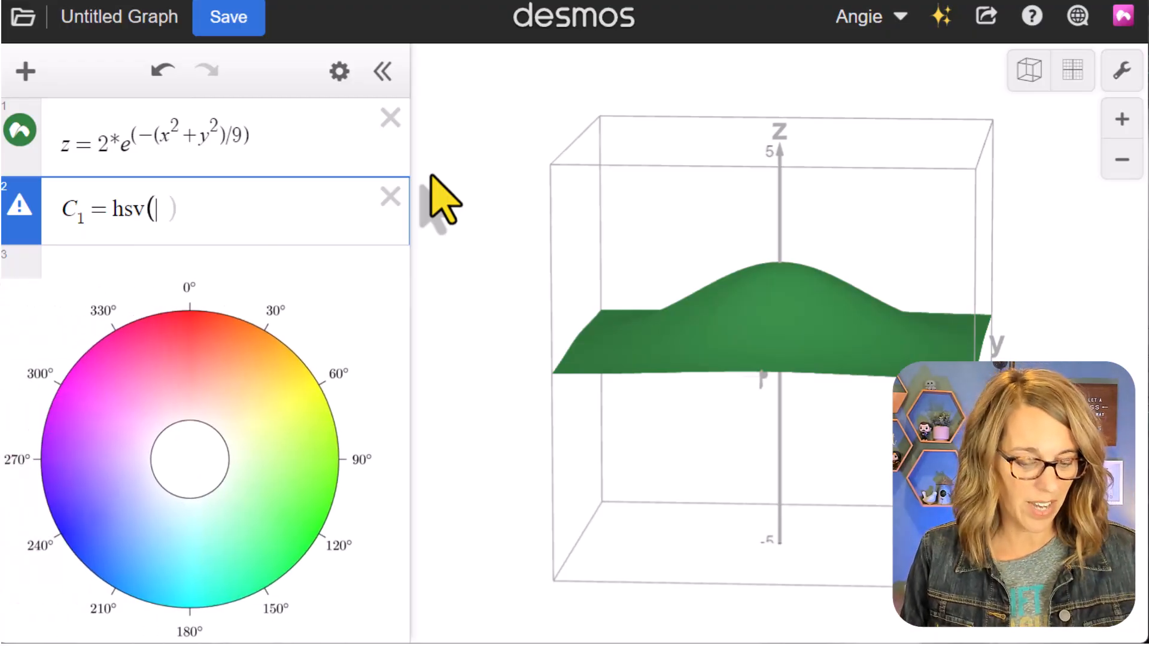
text(12)
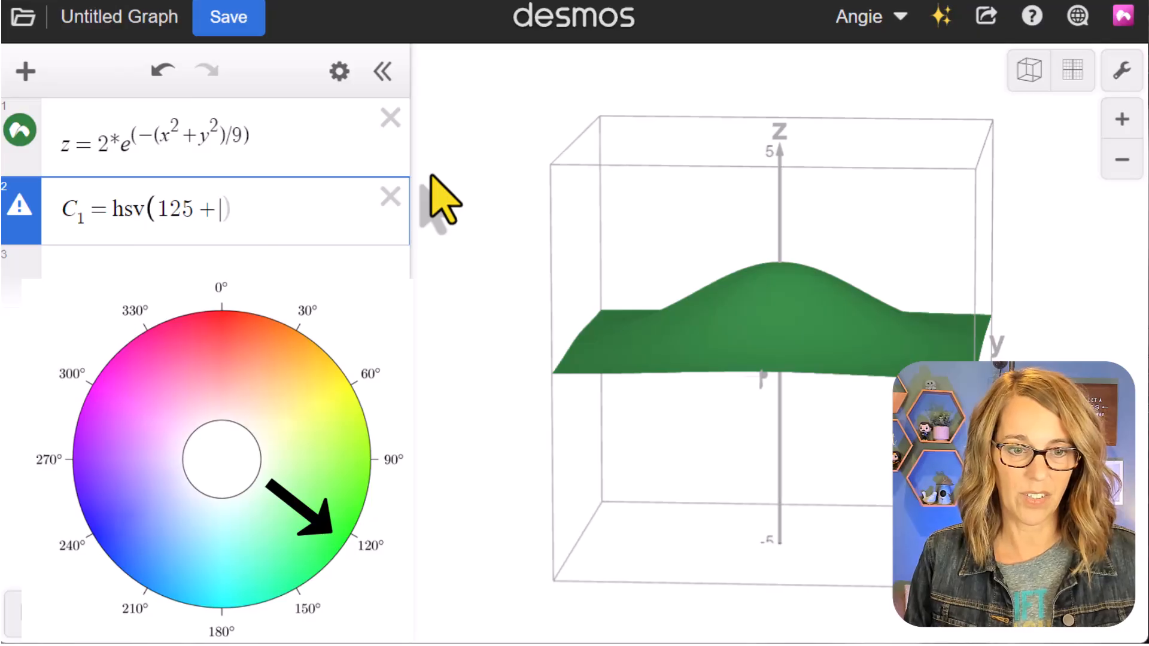
text(5 + 25z)
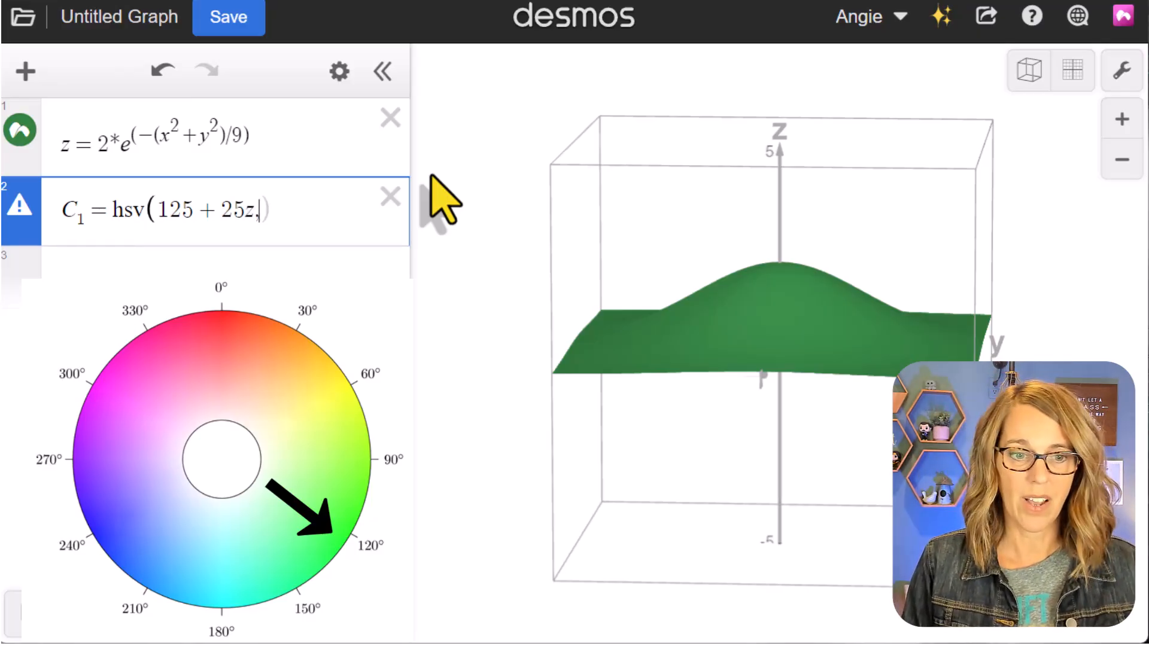
text(,1,1)
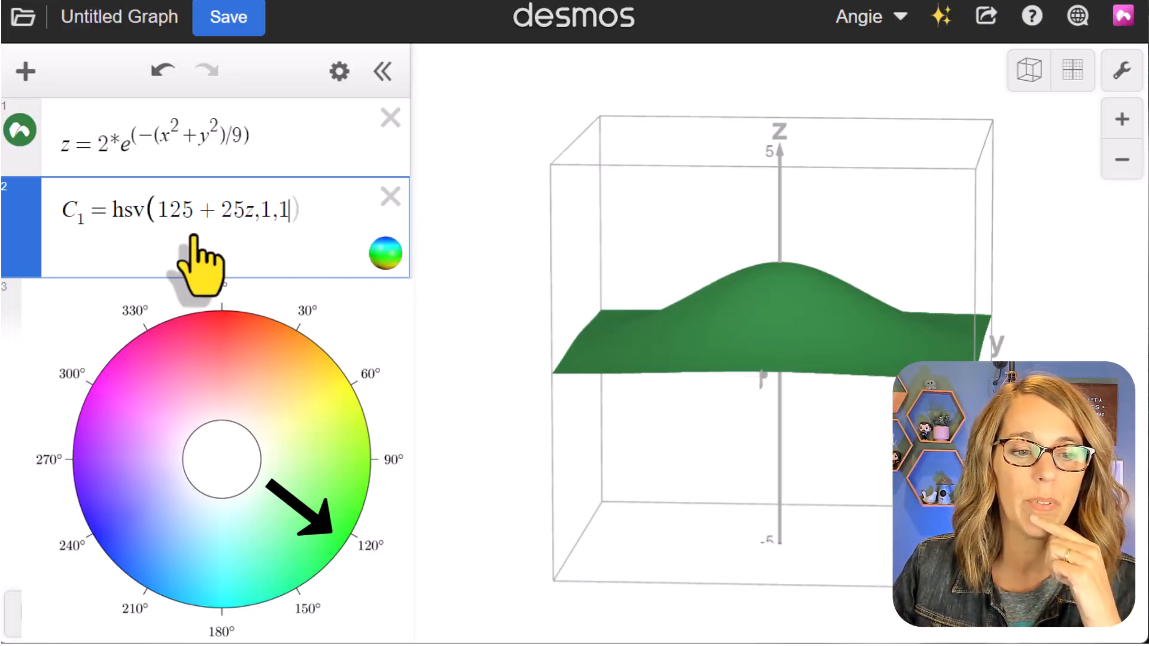
- Apply the custom colour C_1 to the bell-shaped surface
click(20, 129)
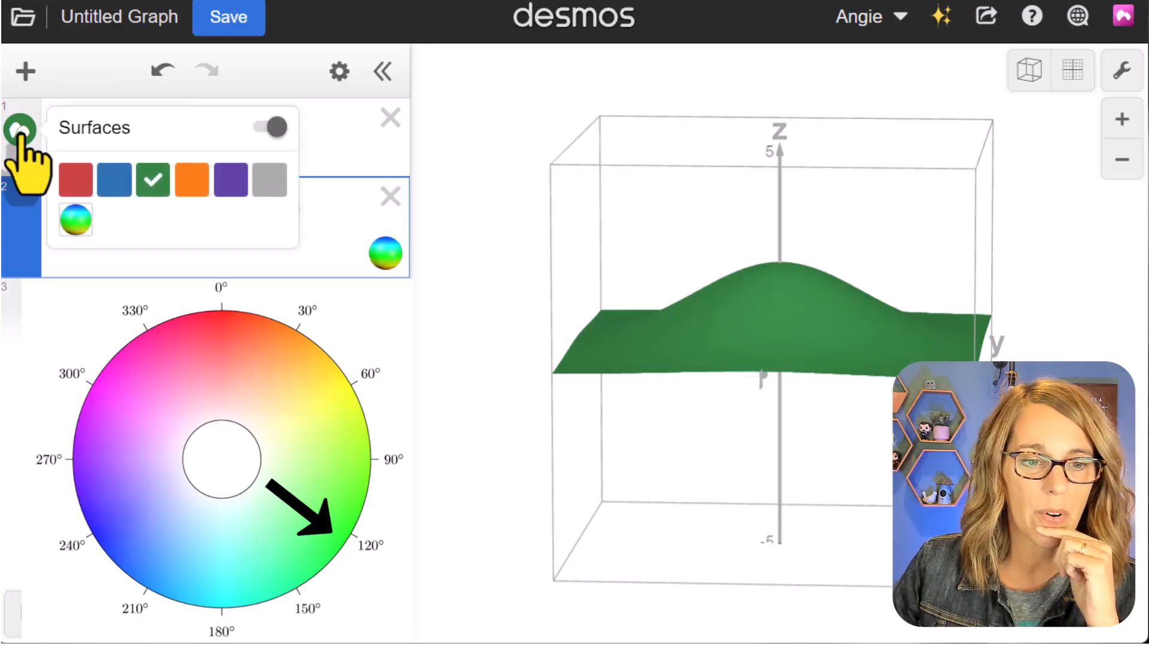
click(76, 220)
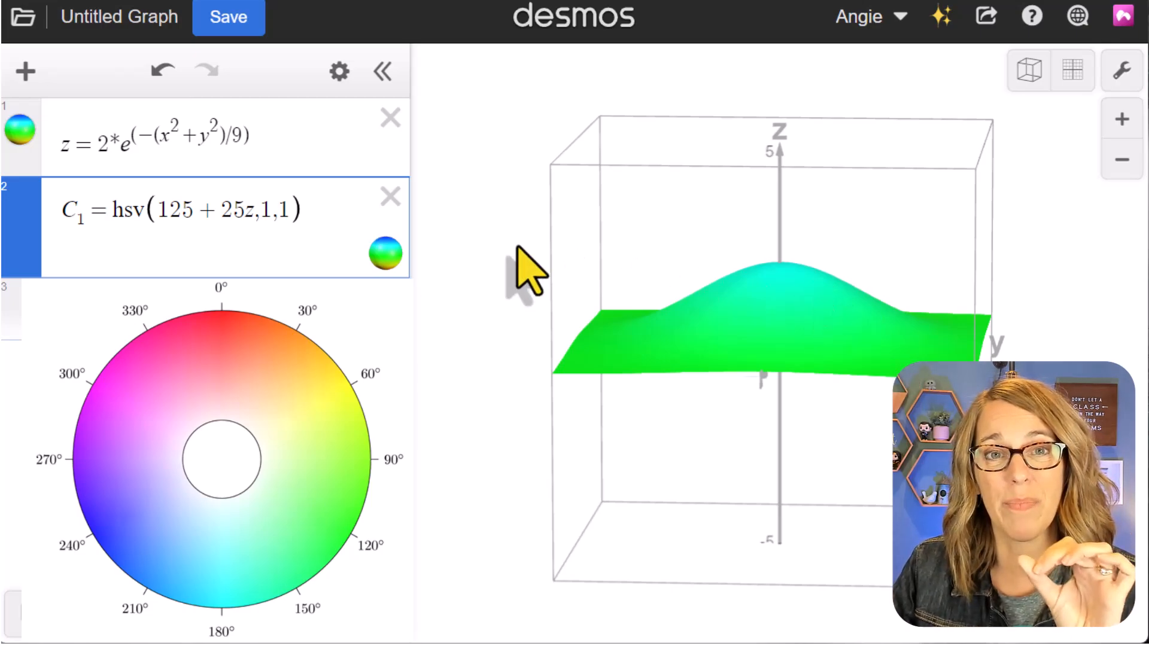
- Widen the gradient's colour range by changing the hue of C_1 to 125 + 125z
click(225, 212)
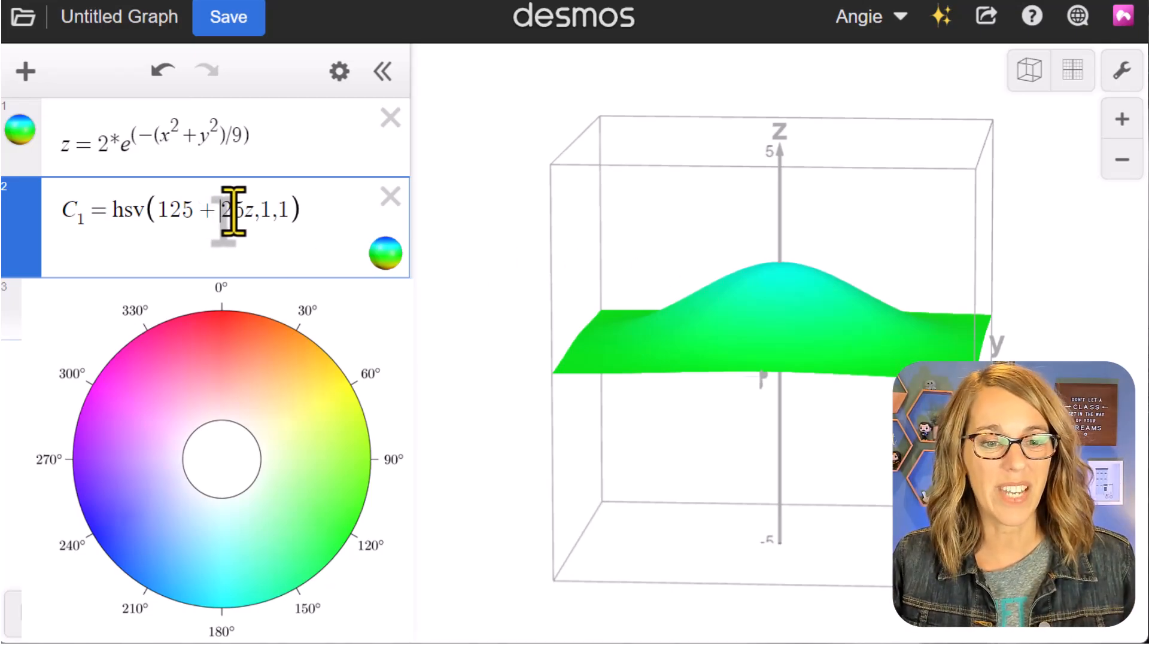
text(1)
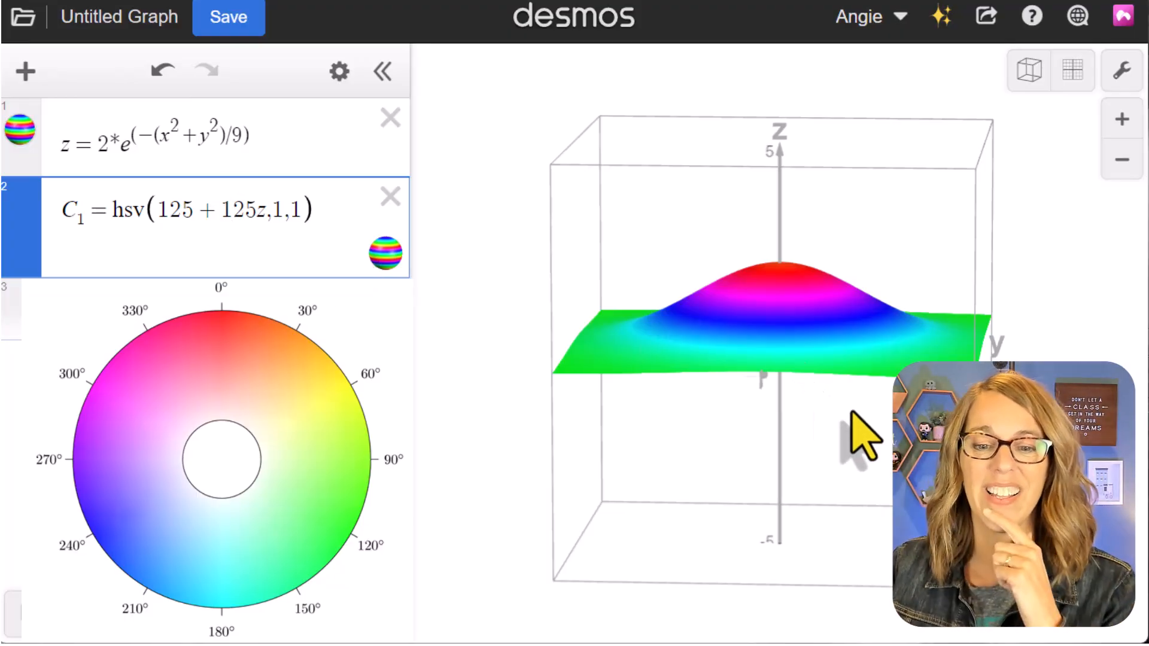
drag(877, 445, 833, 477)
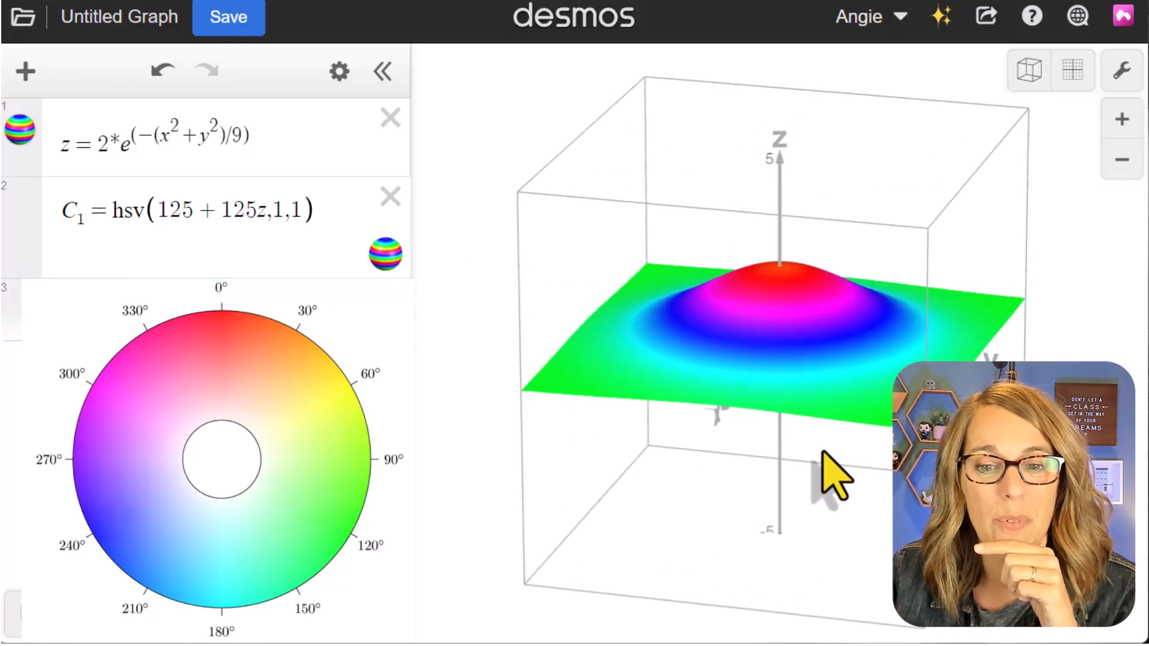